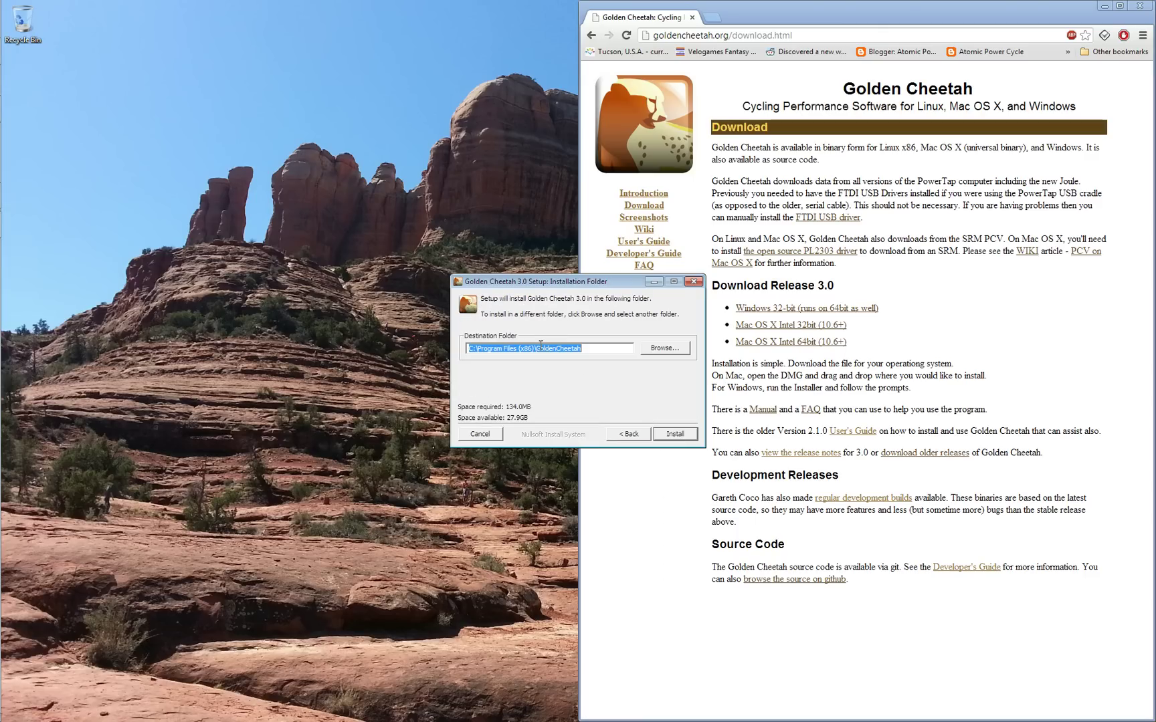
- Install Golden Cheetah 3.0 into C:\GoldenCheetah and close the finished installer
left_click_drag(537, 345, 476, 348)
key("BackSpace")
key("BackSpace")
key("BackSpace")
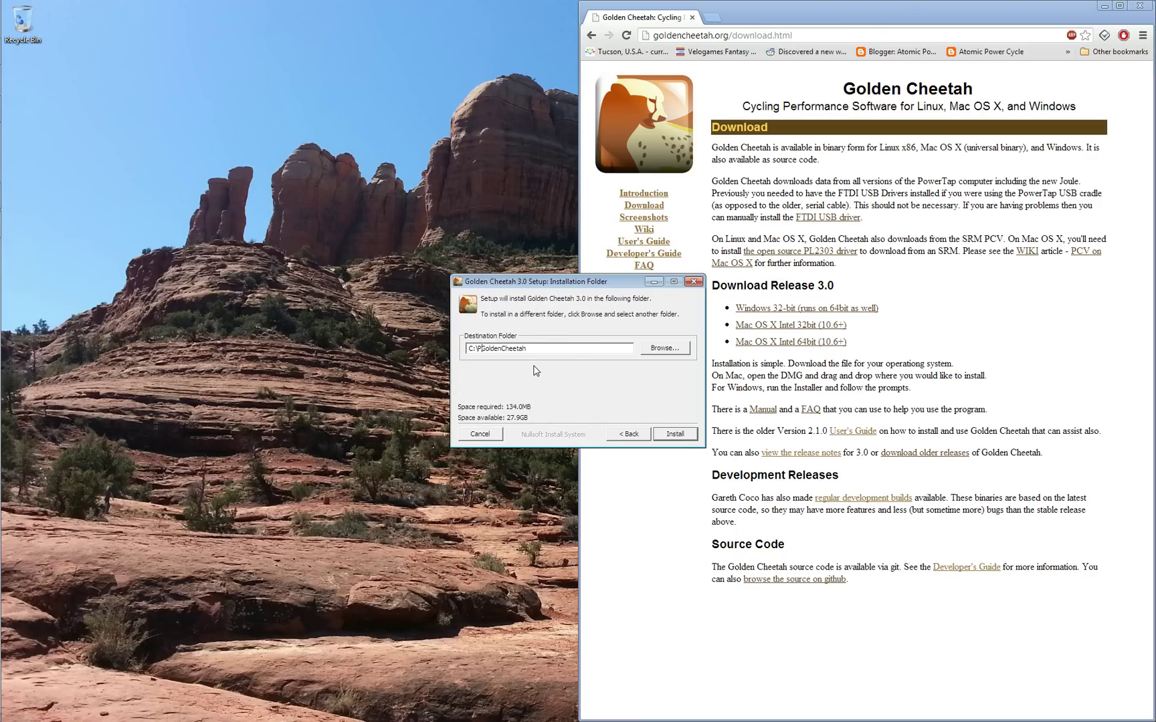
left_click(664, 436)
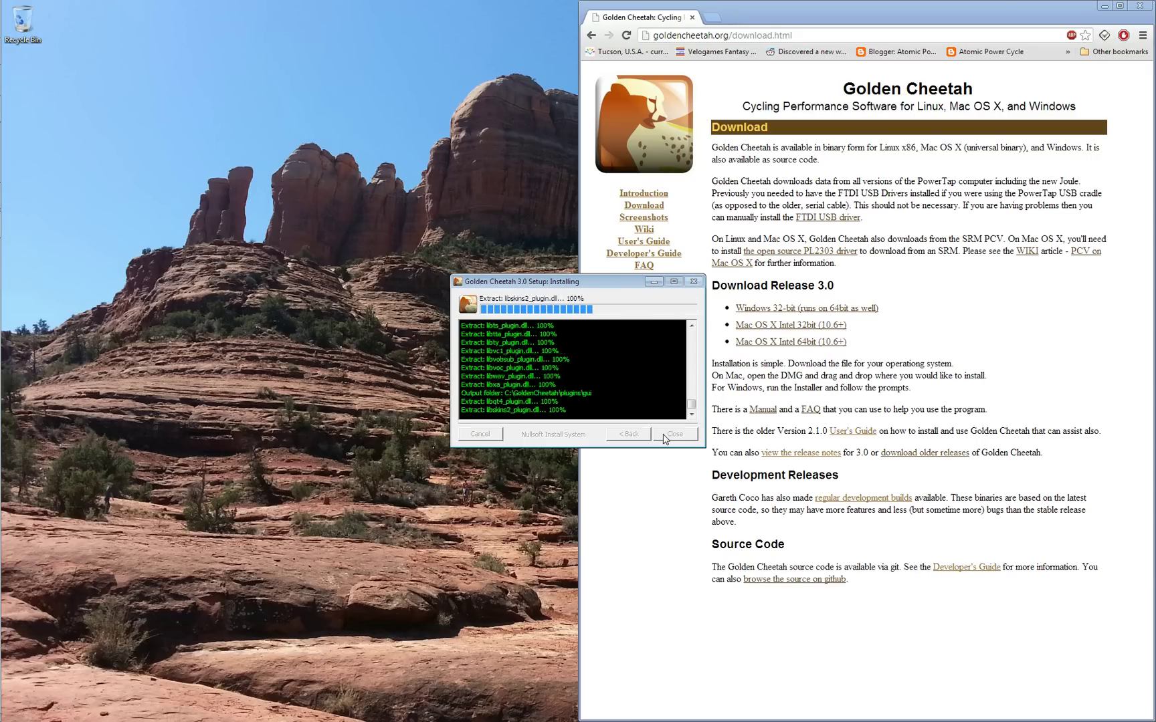
left_click(675, 434)
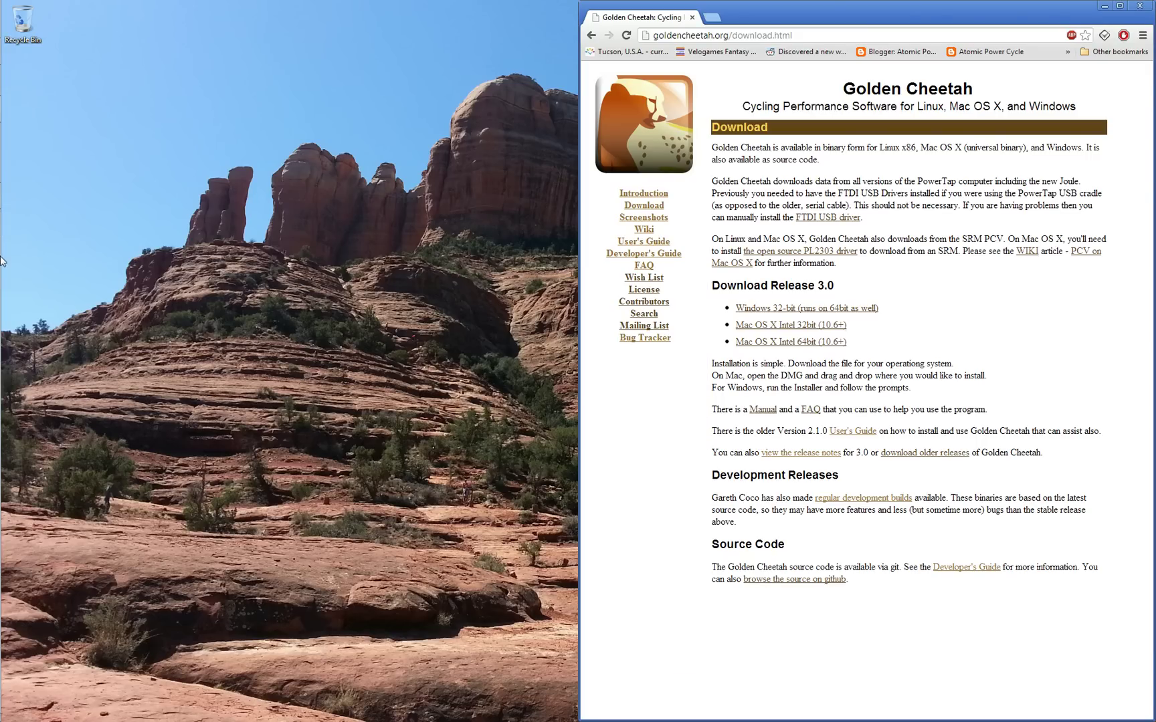
- Open the GoldenCheetah folder on Local Disk (C:) in Windows Explorer and launch GoldenCheetah.exe
mouse_move(10, 44)
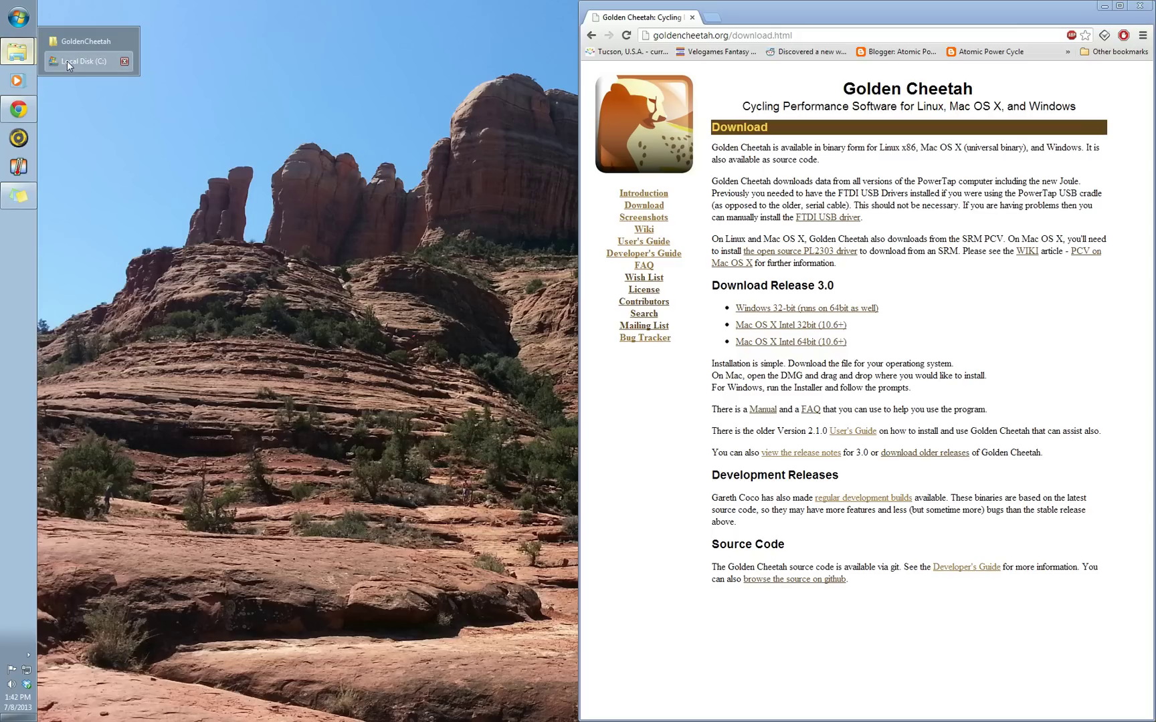
left_click(87, 54)
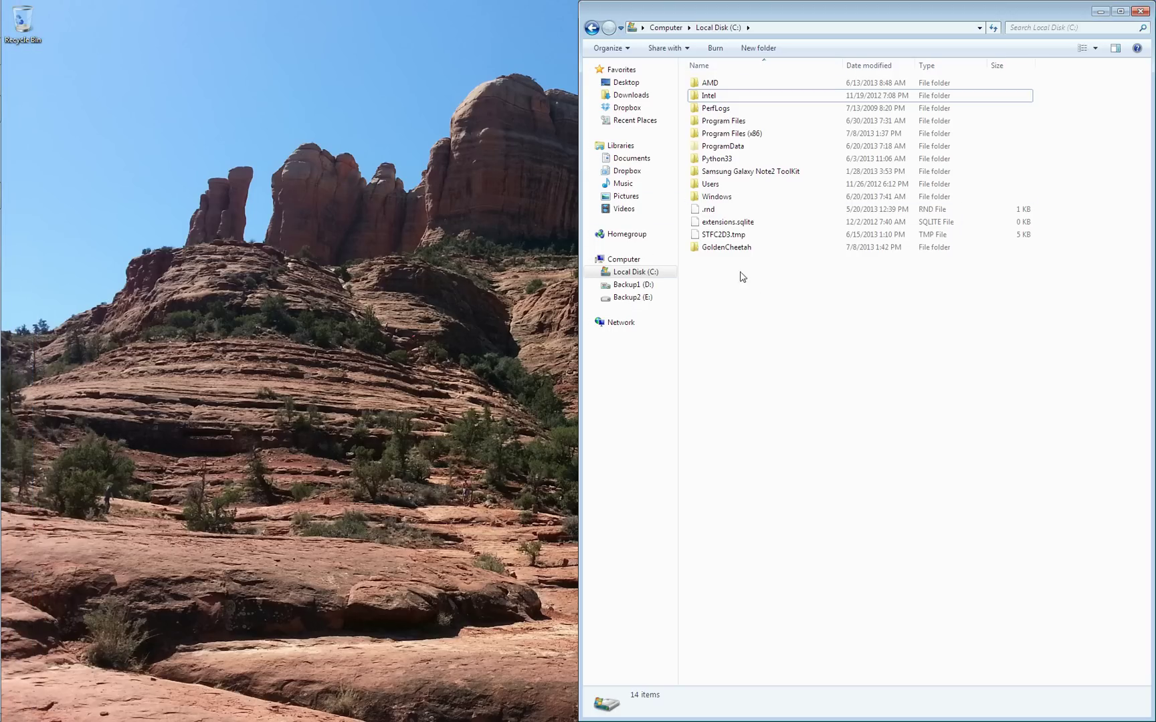
double_click(732, 249)
left_click(733, 249)
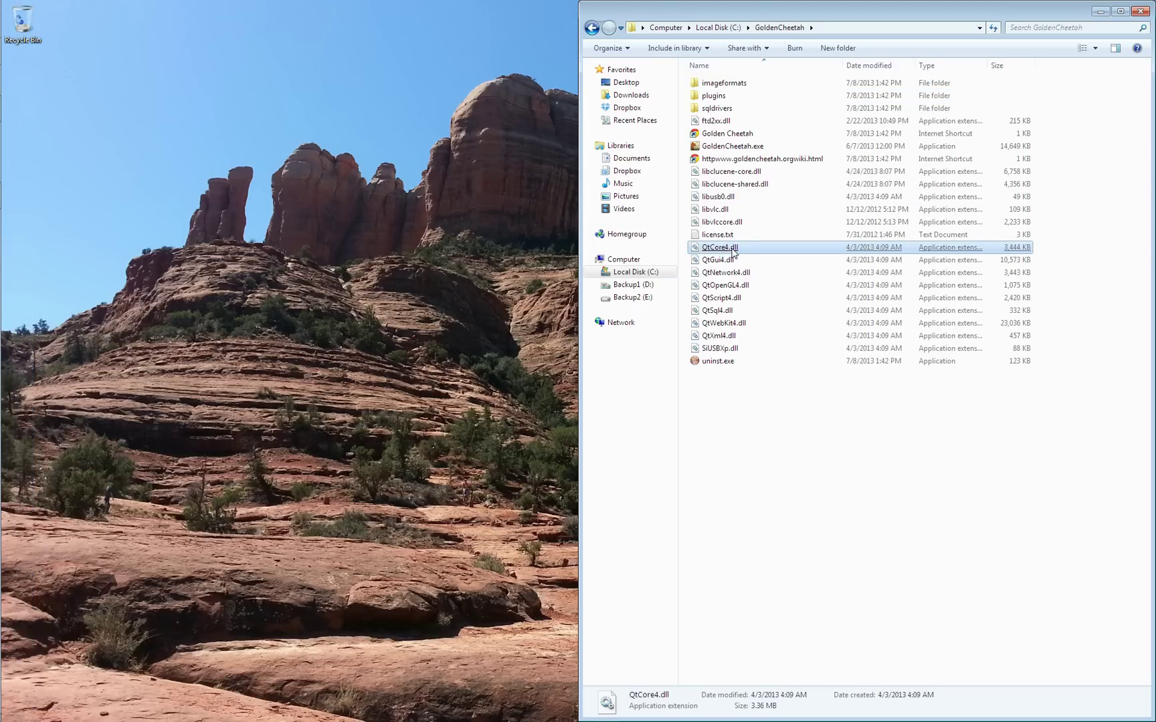
left_click(759, 149)
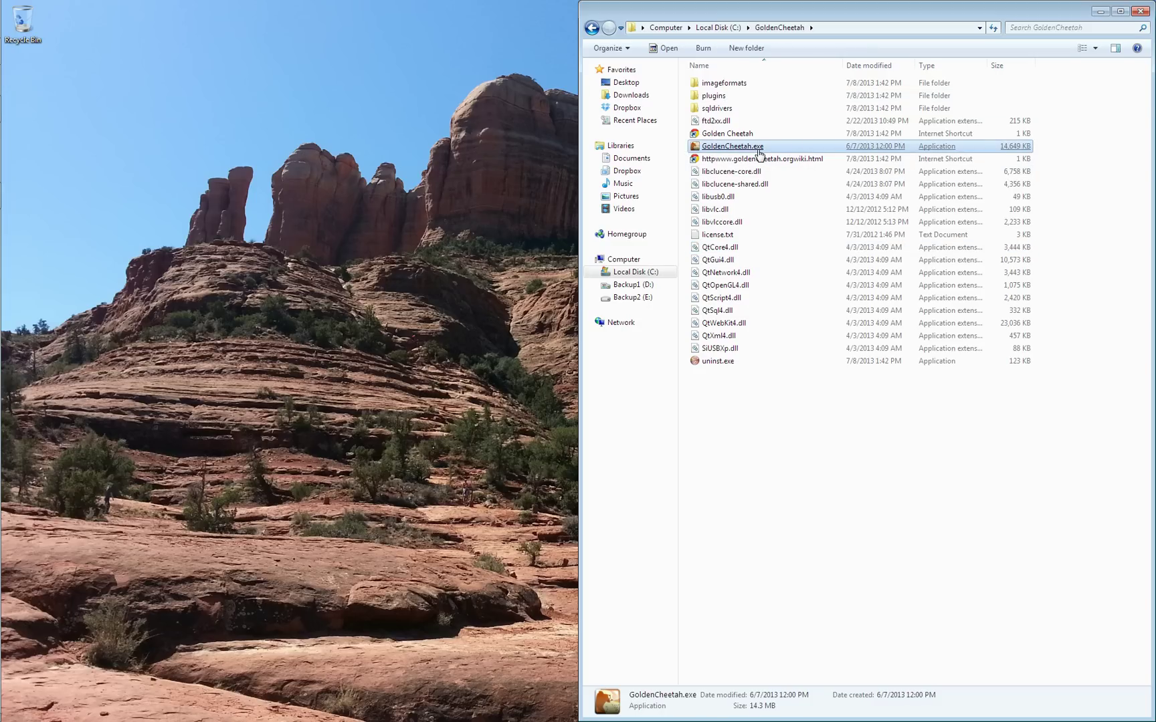
double_click(759, 149)
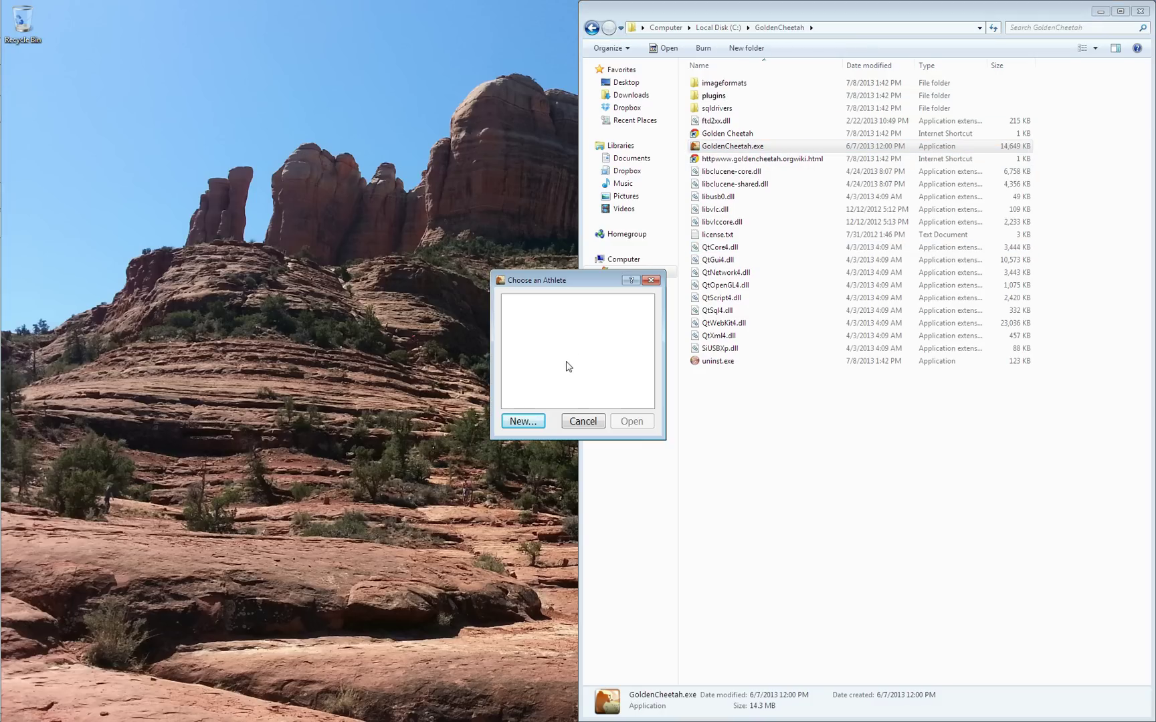
- Create a new athlete profile with the athlete's name and Metric units, keeping the other defaults, and save it
left_click(521, 422)
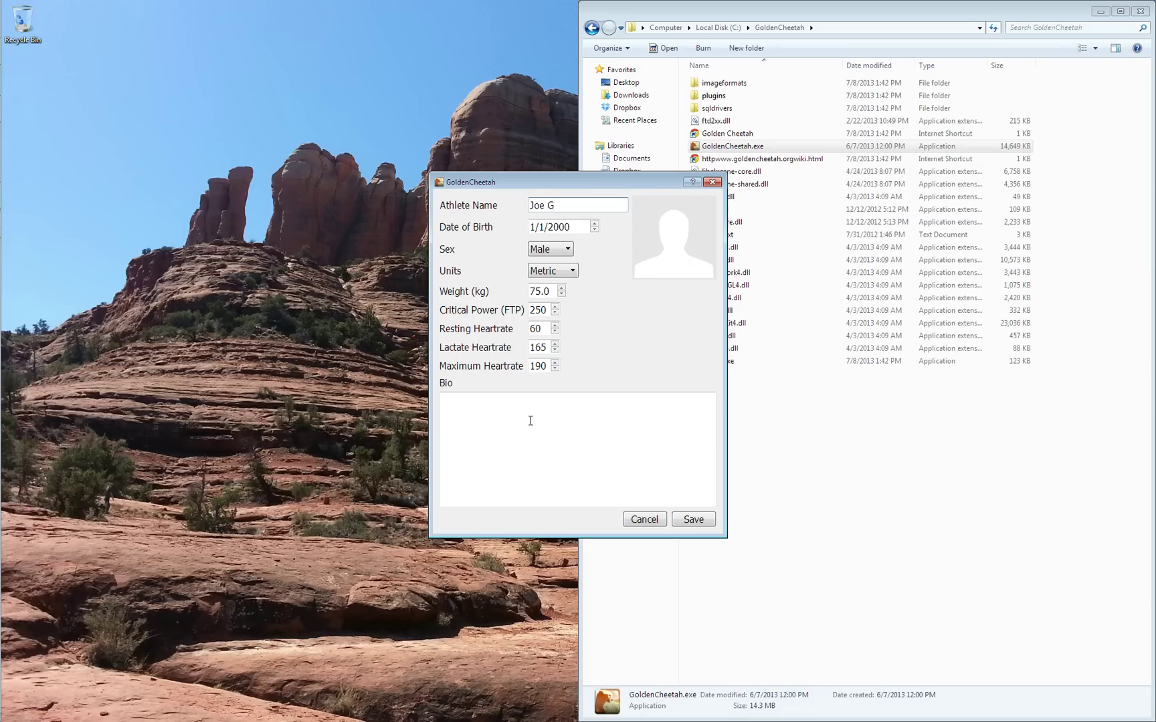
left_click(573, 271)
left_click(561, 290)
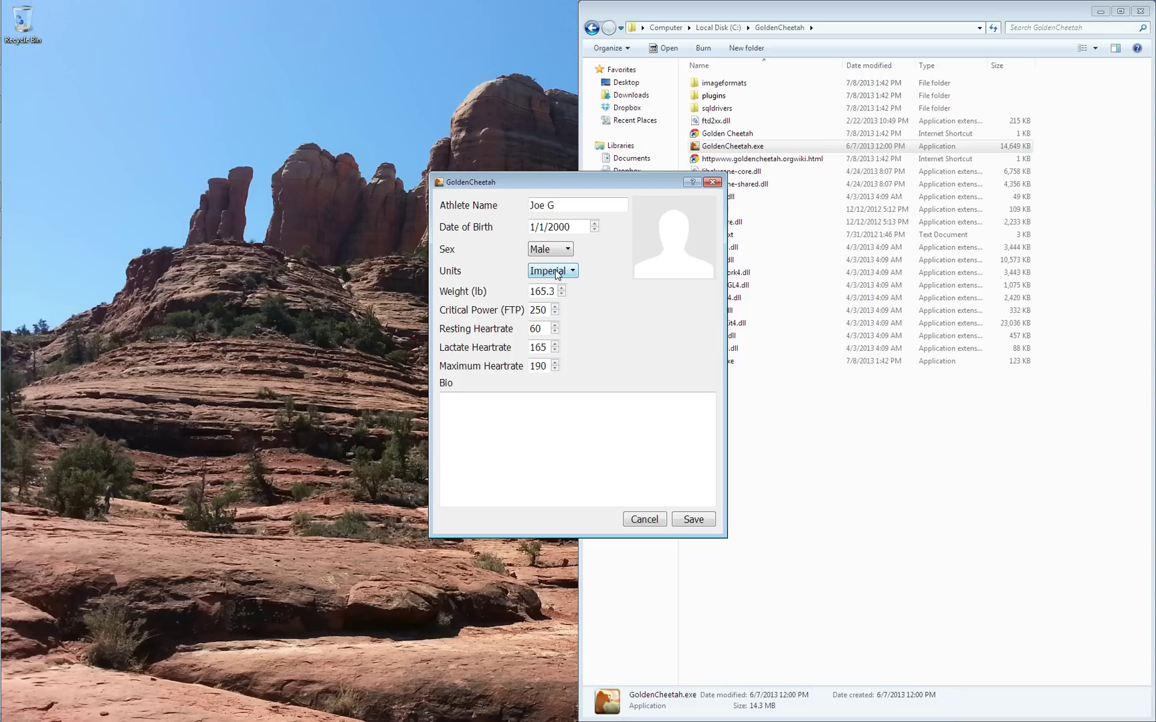
left_click(556, 274)
left_click(559, 281)
left_click(693, 520)
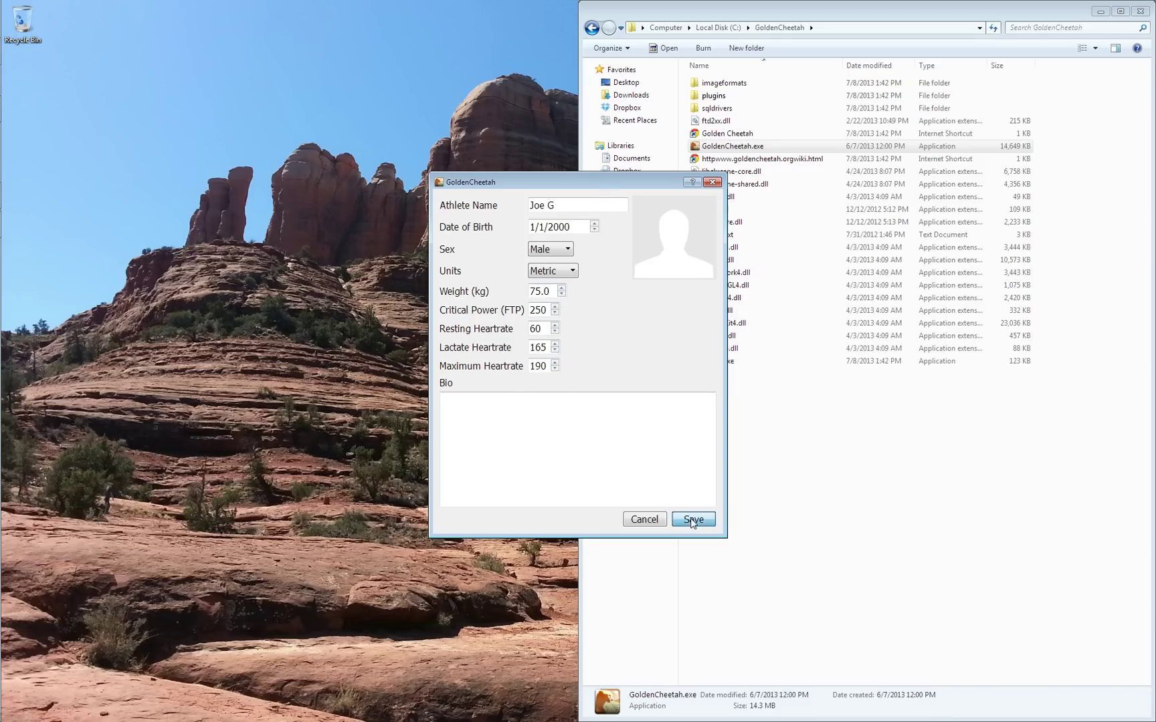
- Open the new athlete in a maximized window and start importing data from disk
left_click(553, 305)
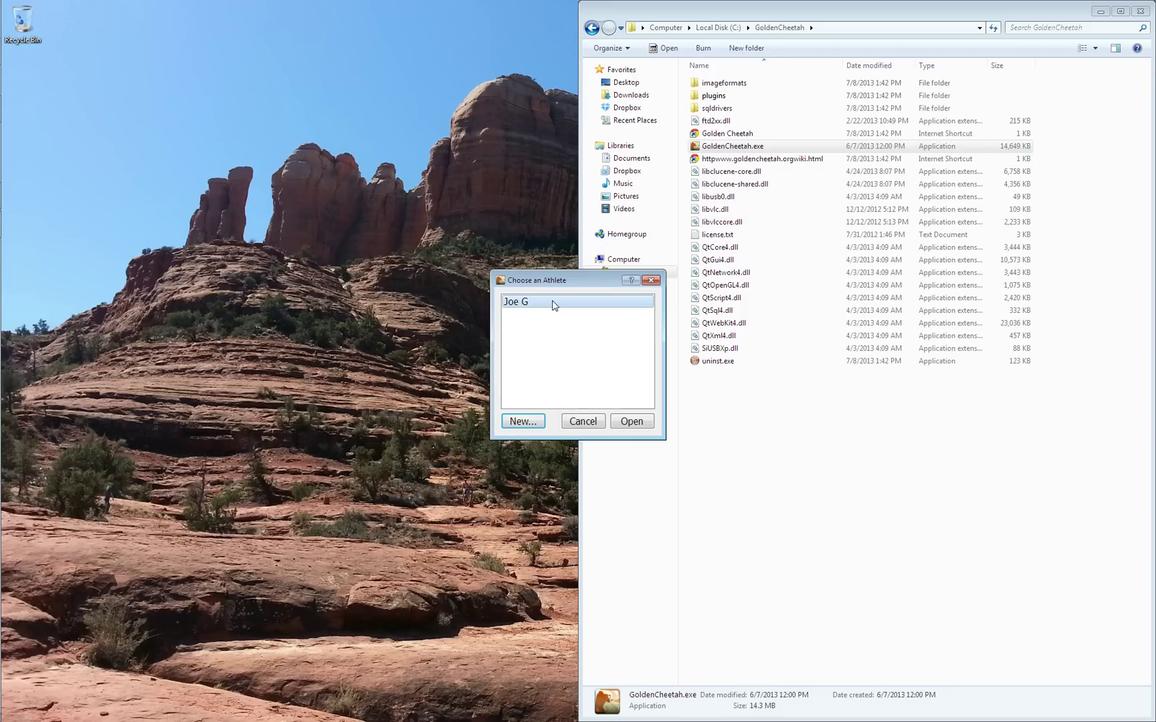
left_click(629, 422)
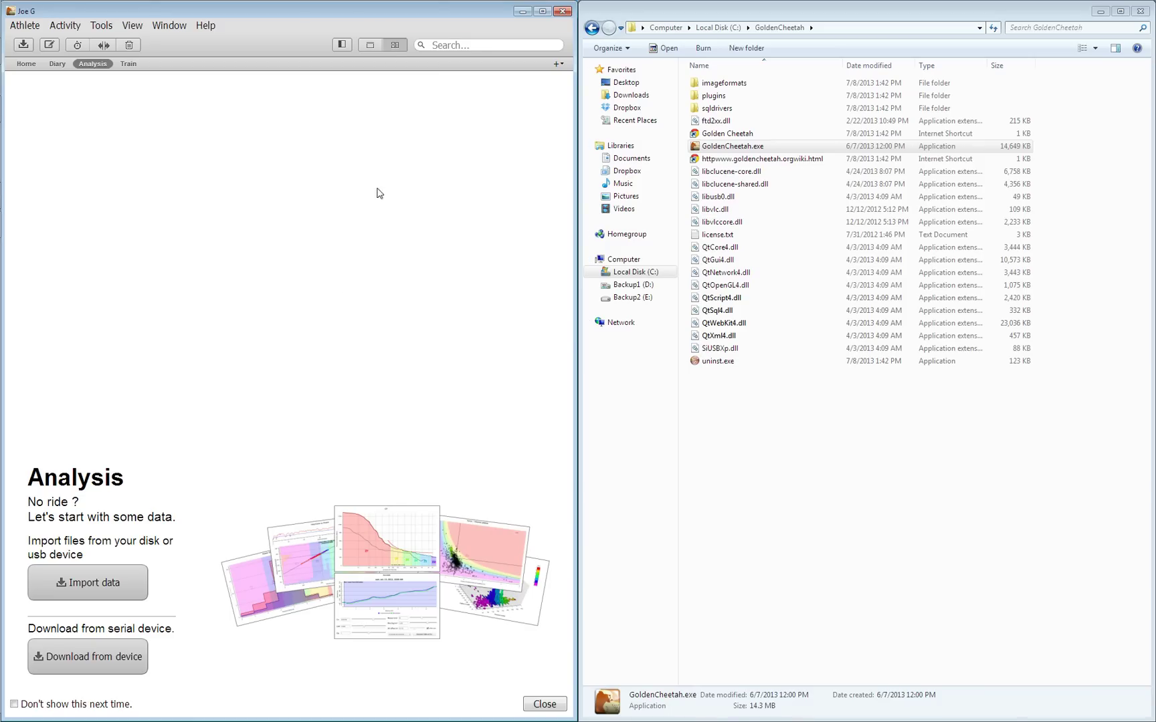
double_click(341, 14)
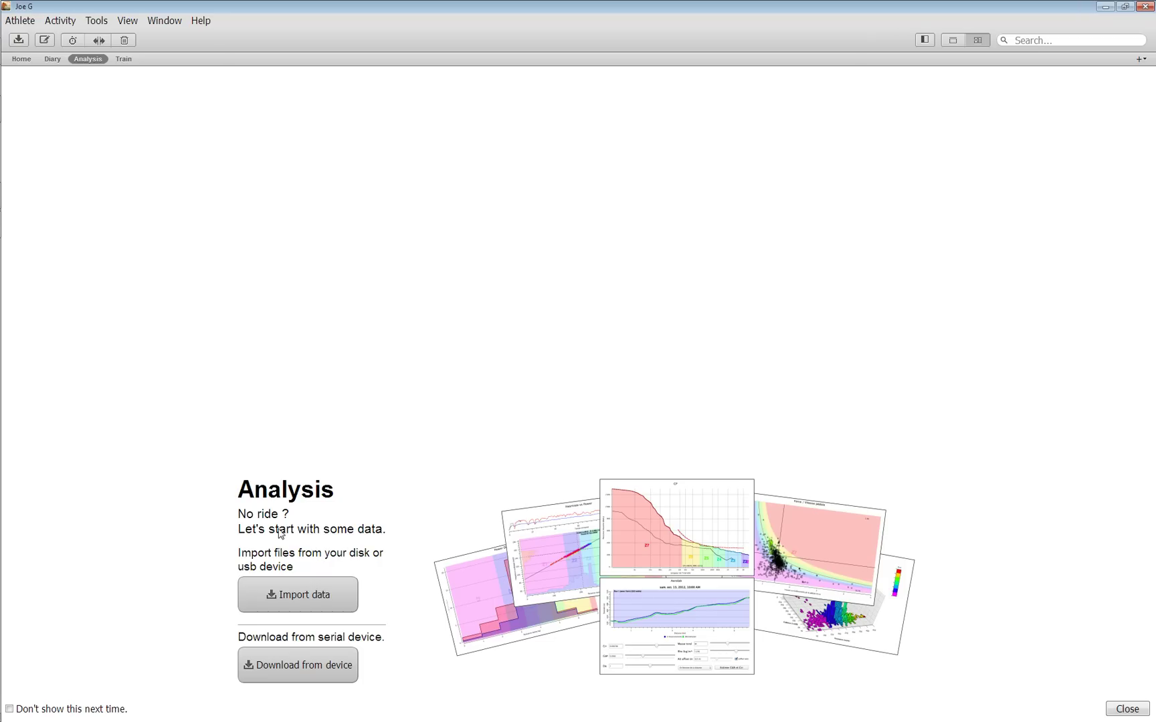
left_click(301, 583)
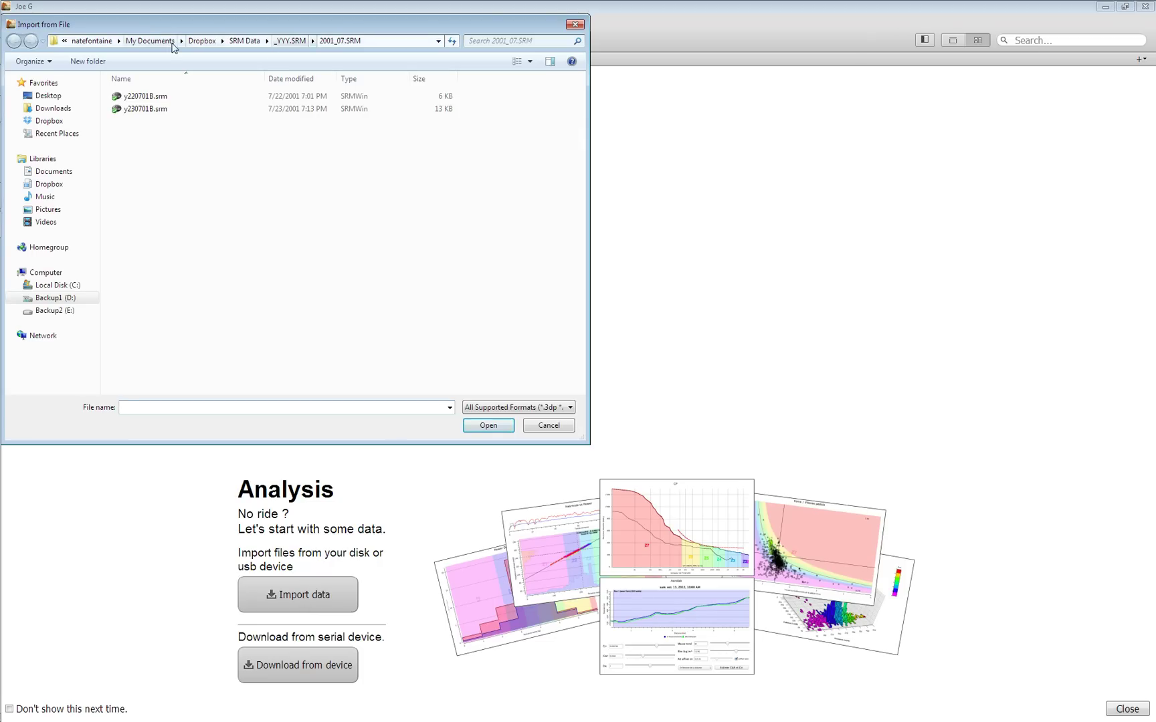
left_click(91, 41)
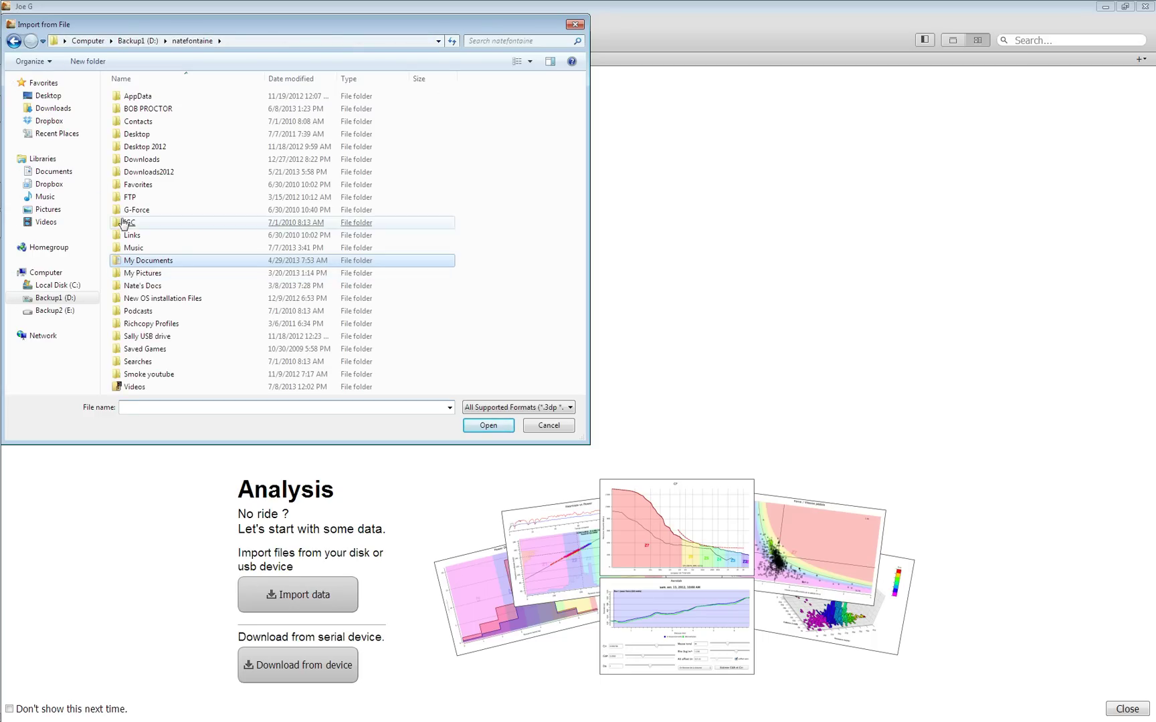
double_click(149, 263)
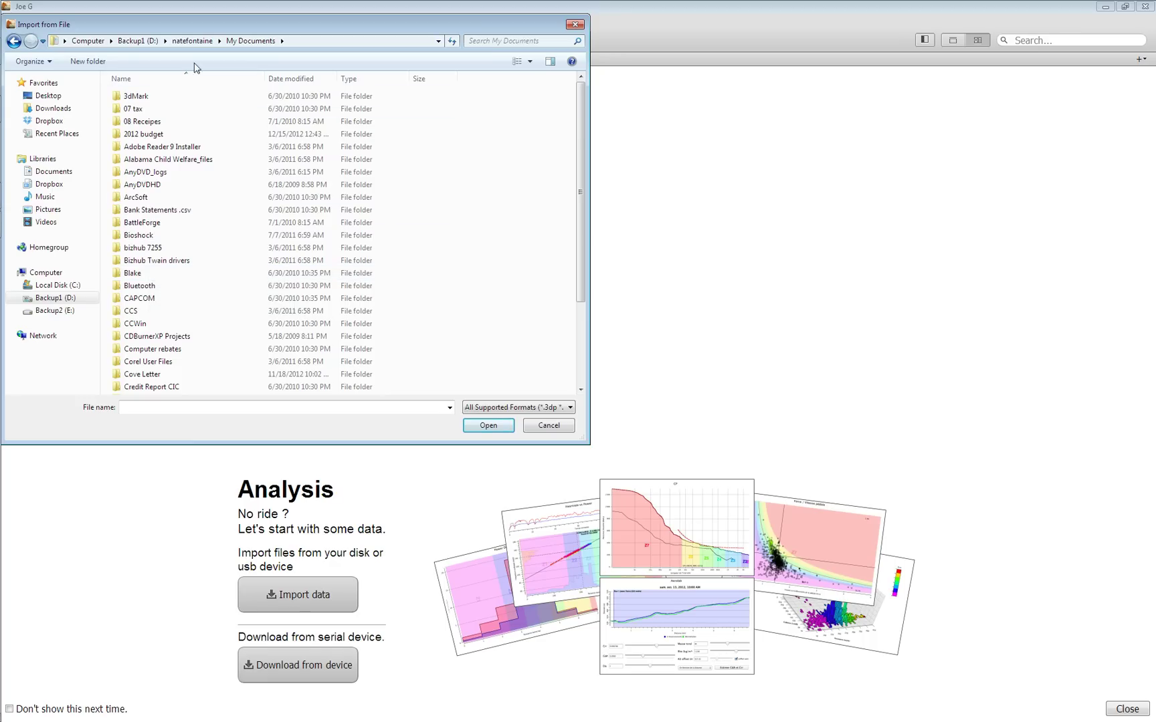
scroll(129, 263, "down", 3)
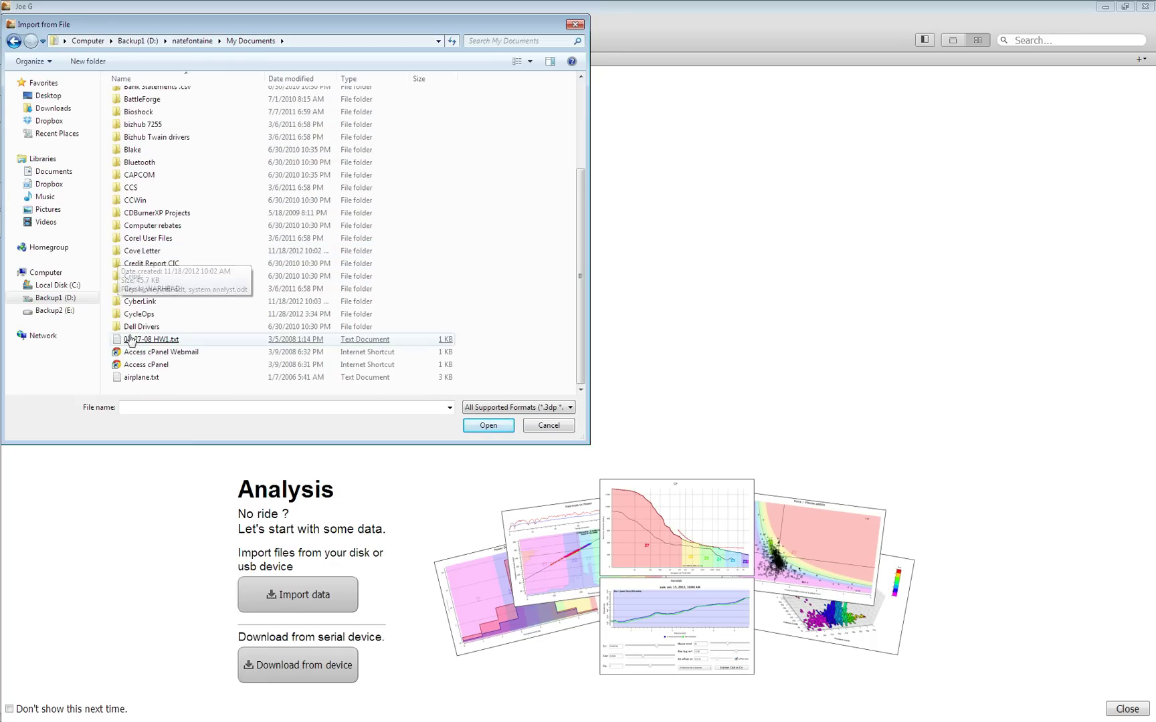
scroll(142, 193, "up", 2)
left_click(142, 193)
scroll(144, 184, "up", 3)
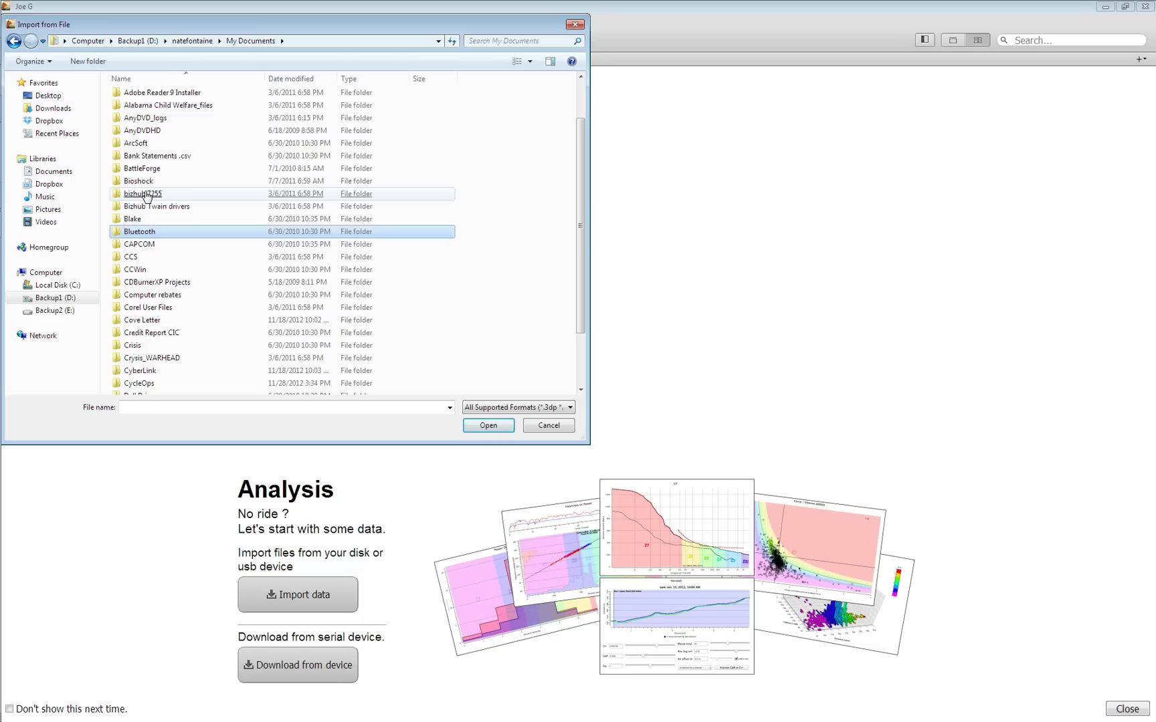
left_click(145, 194)
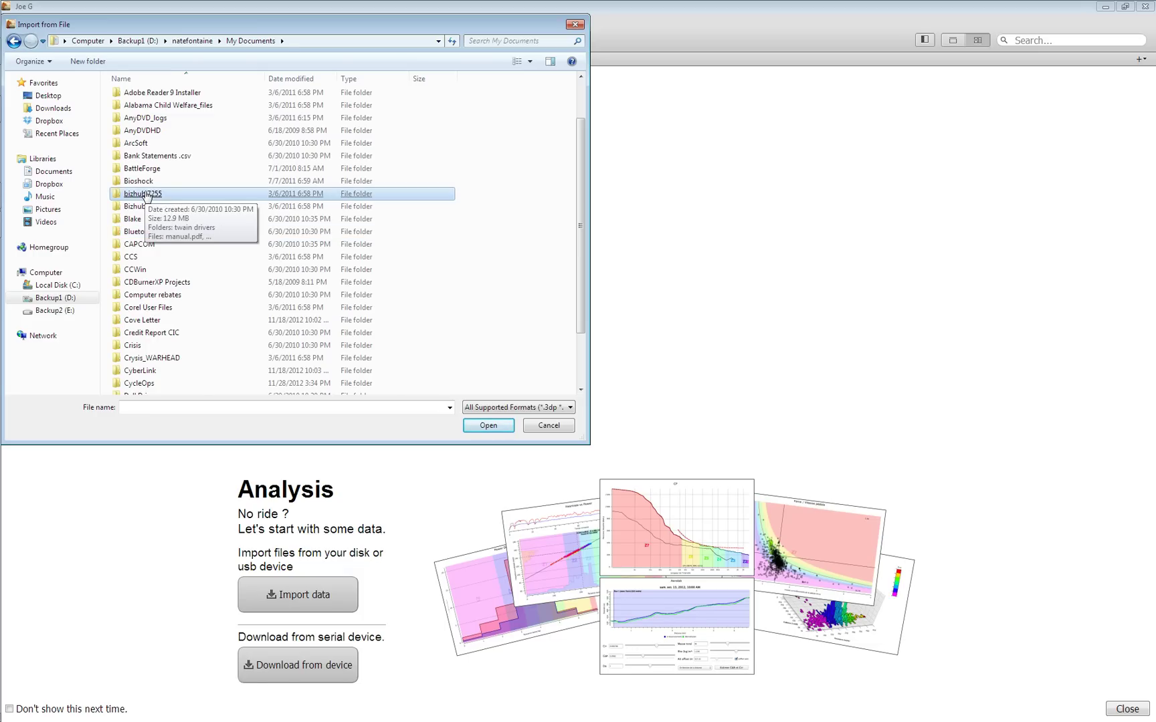
scroll(146, 194, "down", 1)
key("alt+Left")
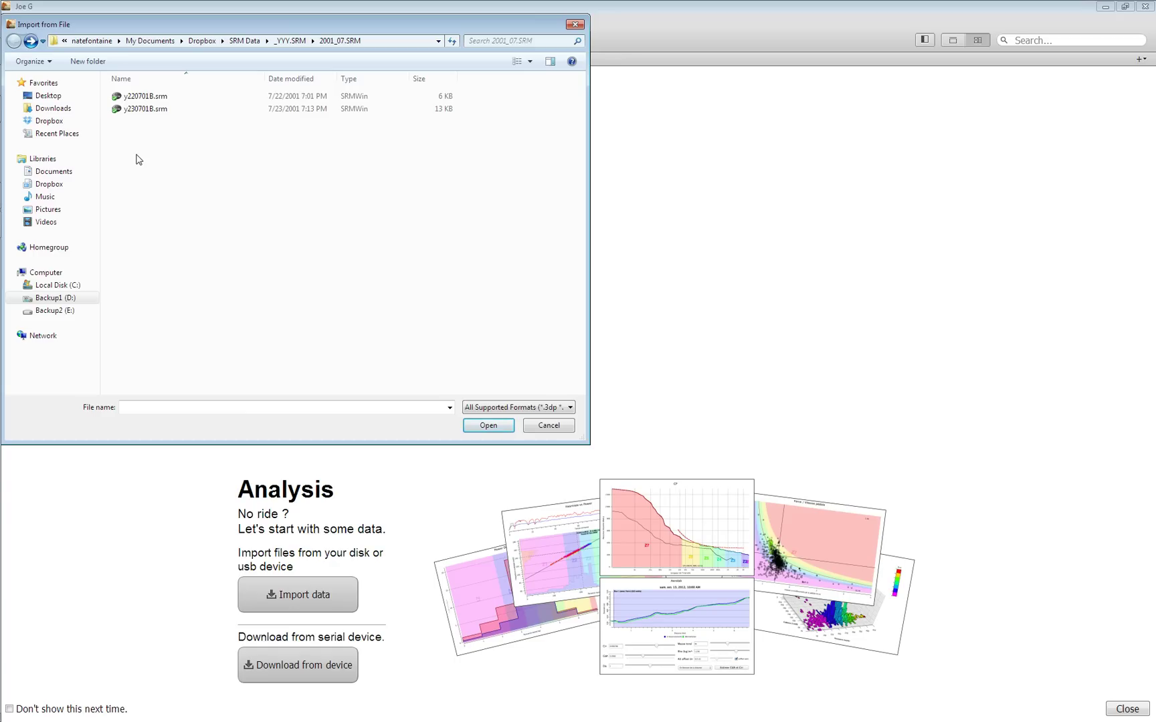
- Import the ride files y220701B.srm and y230701B.srm from the 2001_07.SRM folder and save them to the library
left_click_drag(148, 118, 151, 85)
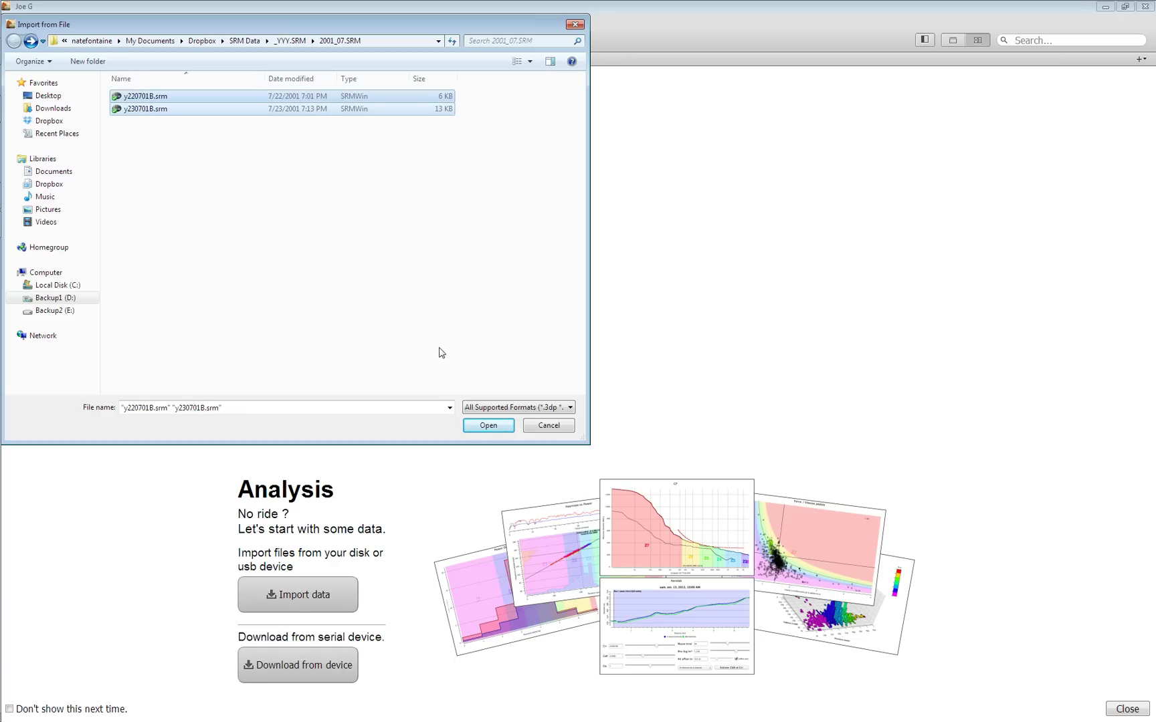
left_click(490, 426)
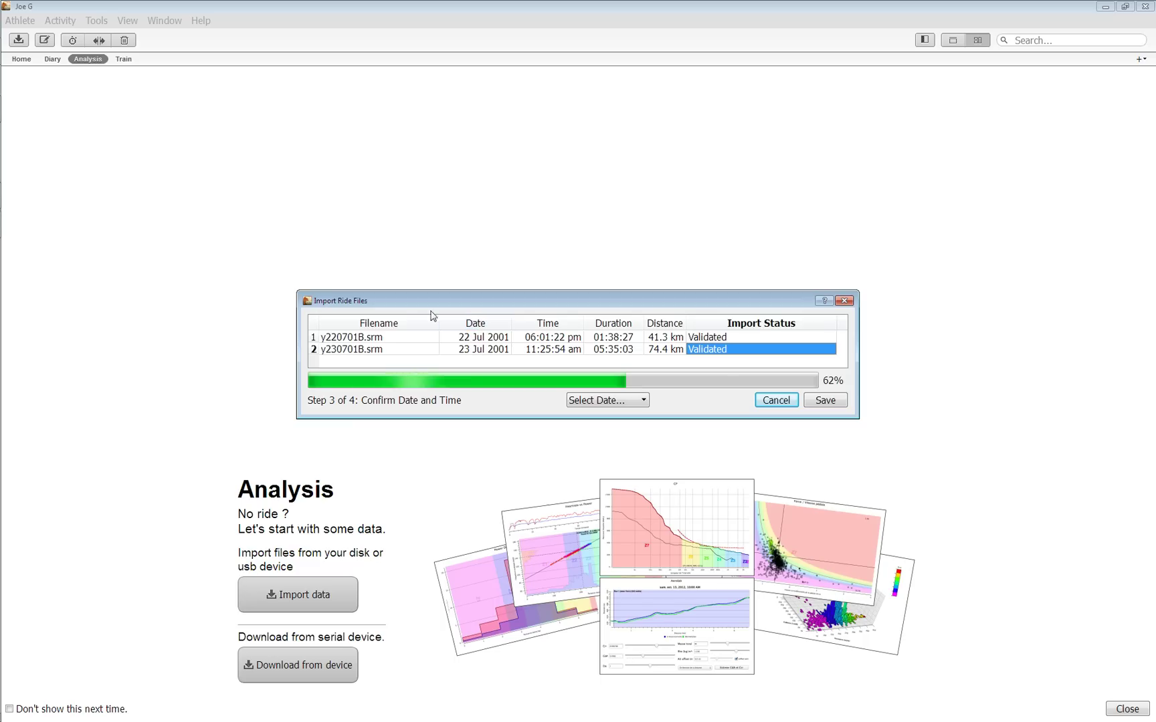
left_click(817, 401)
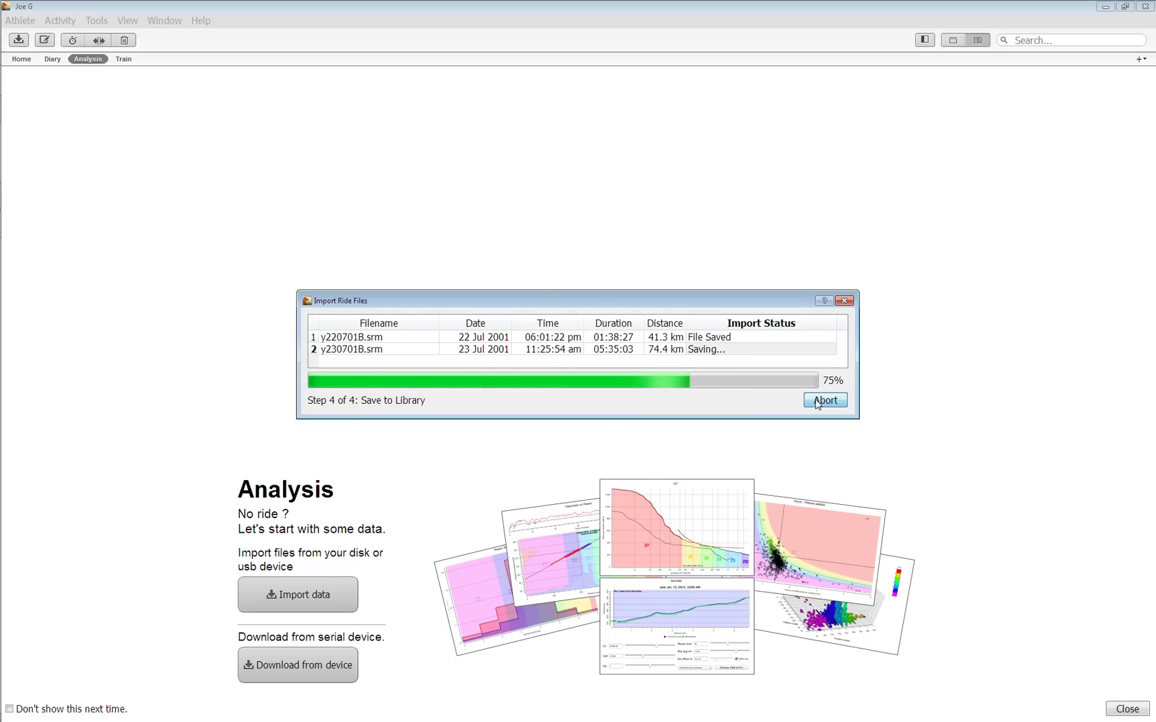
left_click(816, 403)
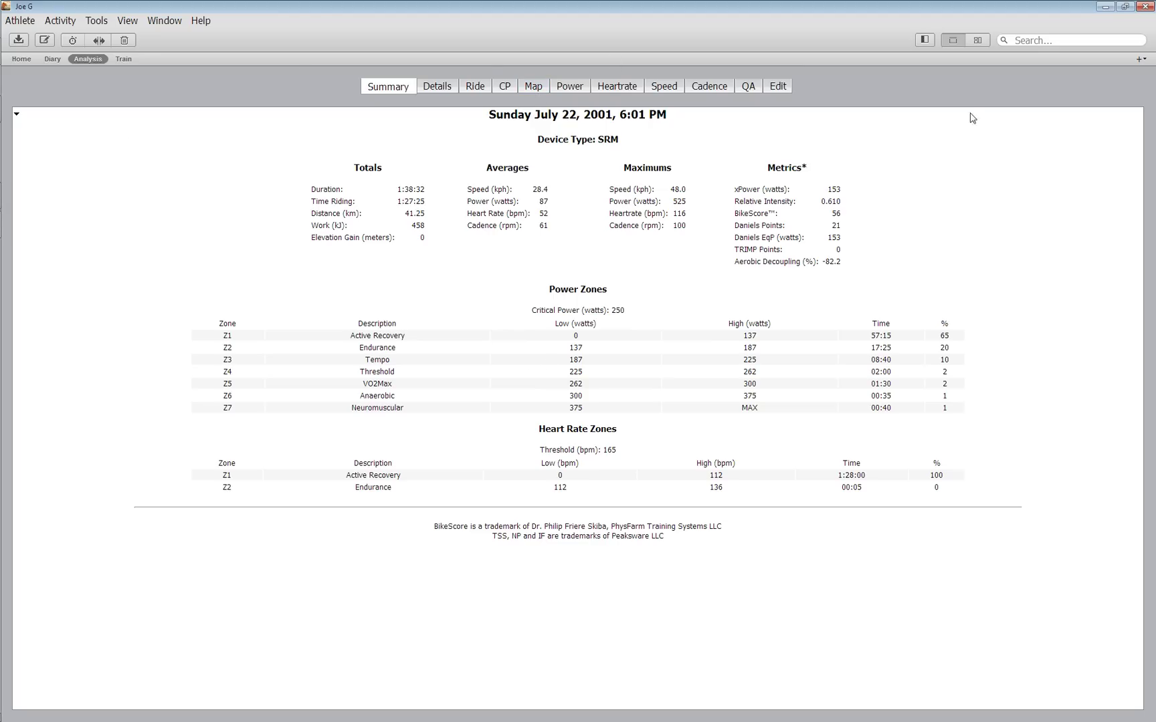
- Look through the ride's analysis charts from Details, Ride and CP to QA and Edit, and return to Summary
left_click(437, 88)
left_click(472, 86)
left_click(505, 87)
left_click(538, 86)
left_click(570, 88)
left_click(618, 88)
left_click(666, 87)
left_click(708, 89)
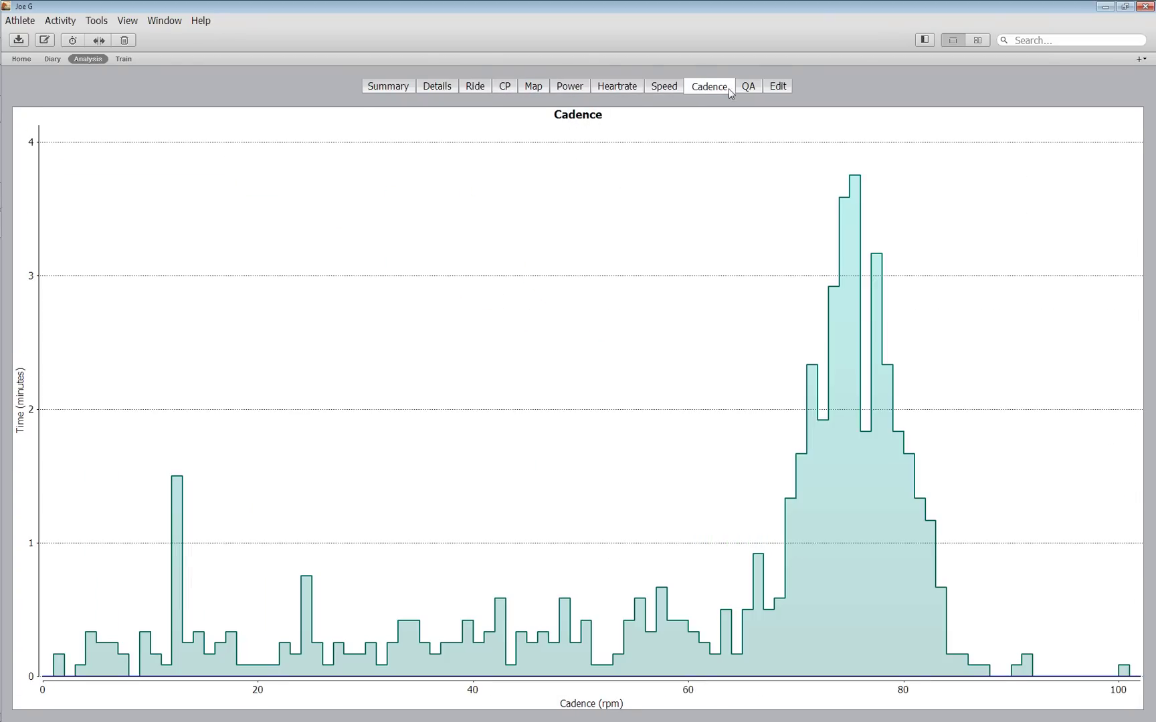
left_click(750, 88)
left_click(781, 91)
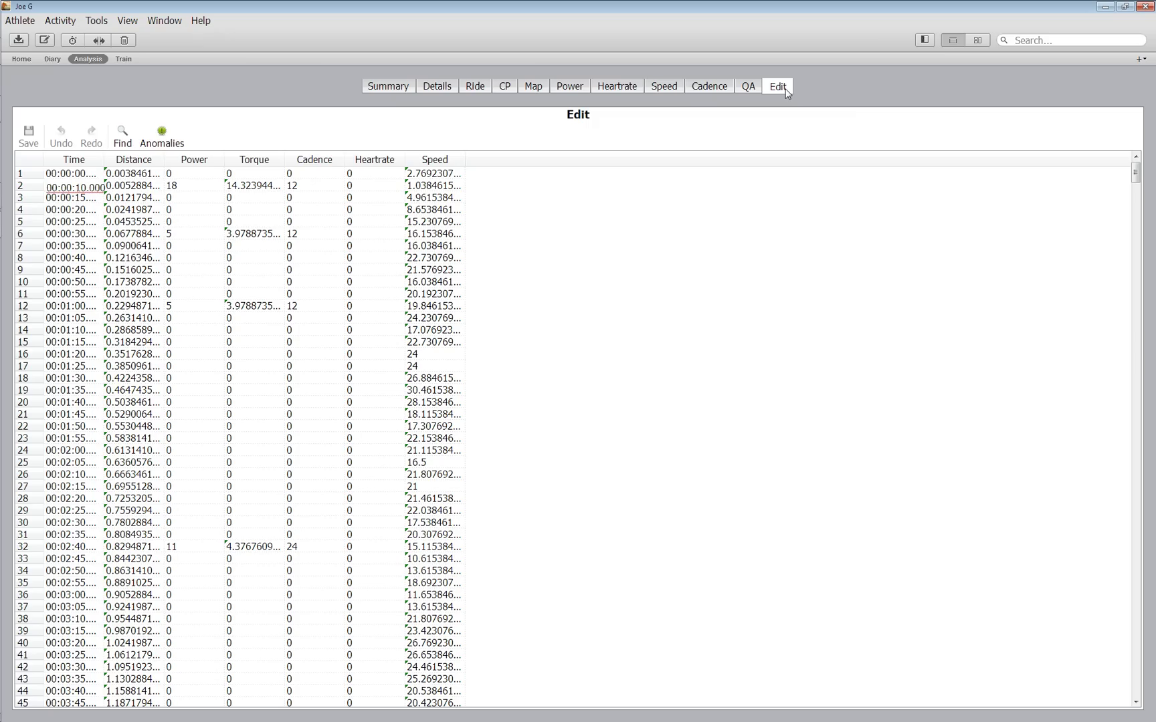
left_click(384, 91)
- Reorder the analysis charts so that CP, Ride and Details follow Summary and QA comes before Cadence
left_click_drag(742, 92, 693, 92)
mouse_move(423, 89)
left_mouse_down()
mouse_move(483, 90)
mouse_move(420, 91)
mouse_move(430, 91)
left_mouse_up()
left_click(468, 90)
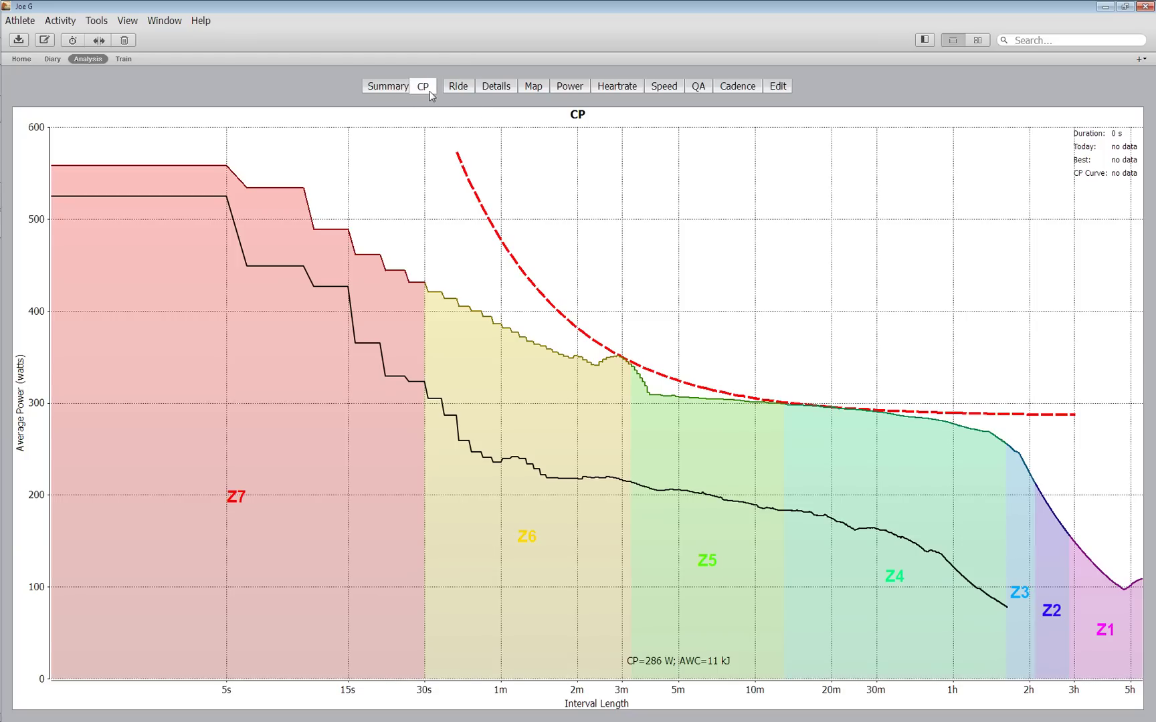
left_click(403, 85)
left_click(427, 88)
- Show the Ride chart and set its smoothing to 100
left_click(459, 88)
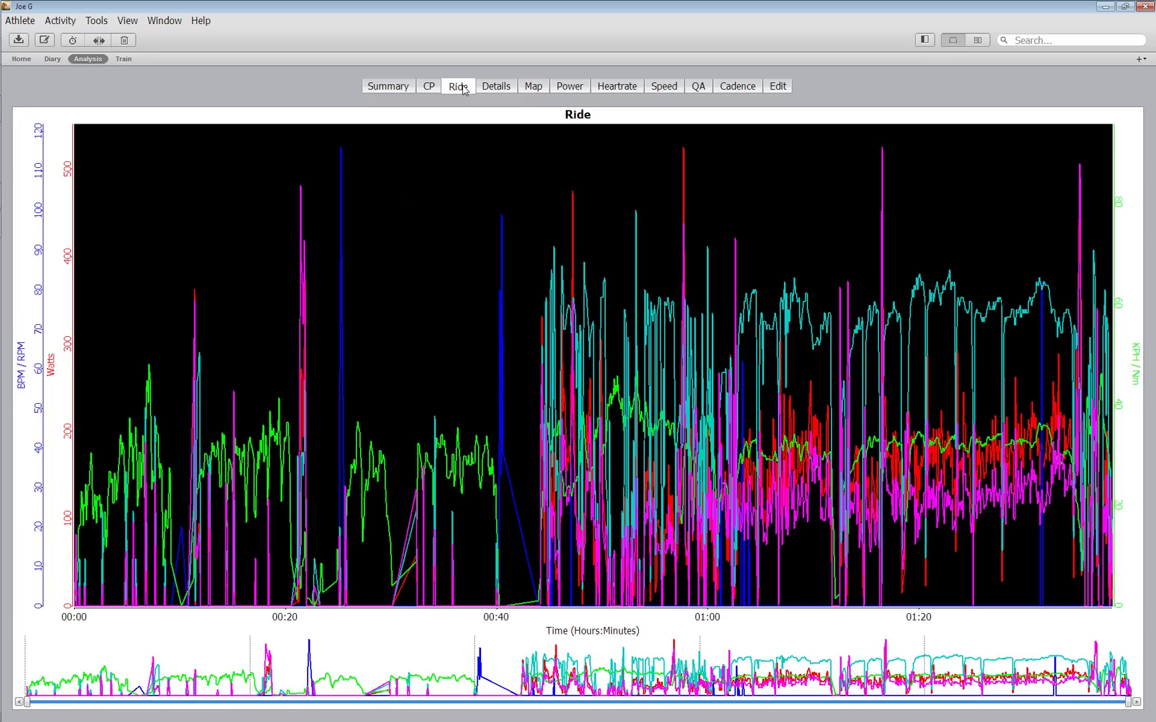
mouse_move(328, 124)
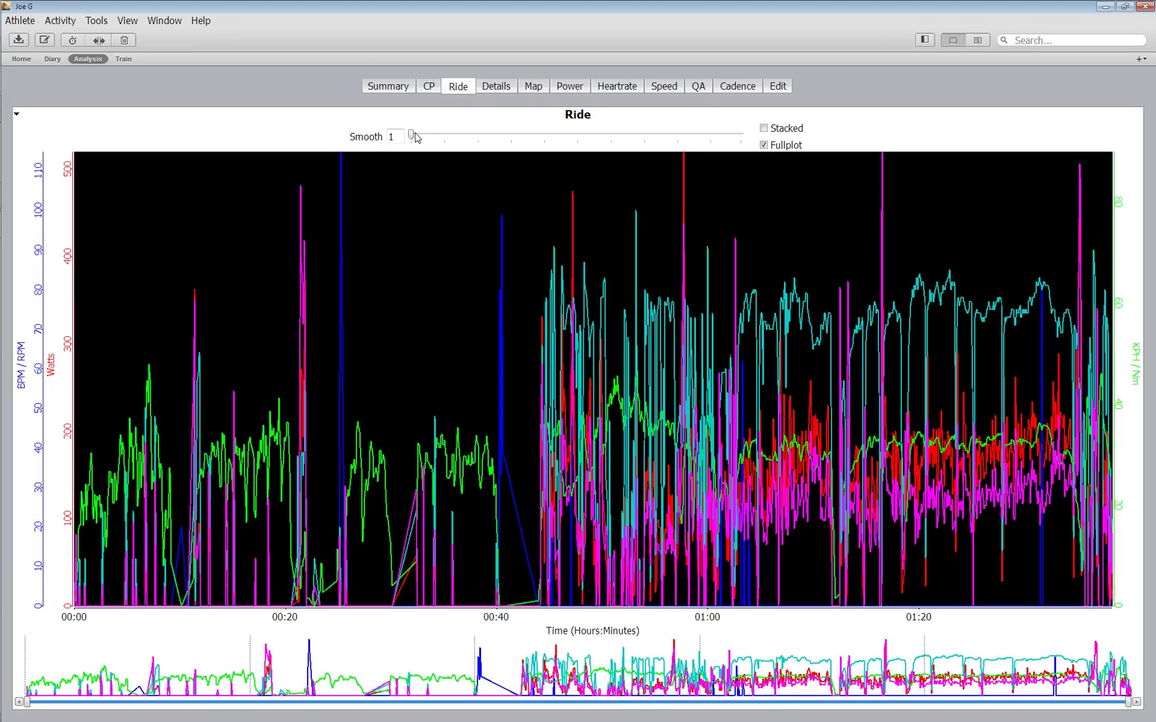
left_click_drag(413, 138, 759, 139)
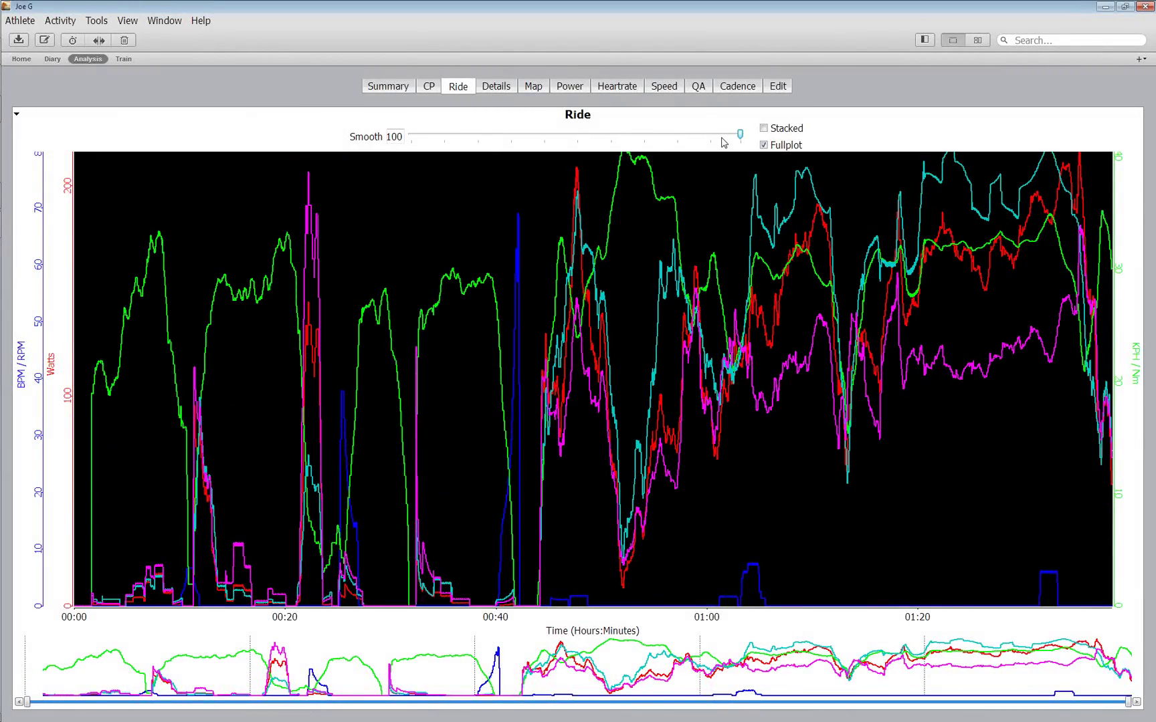
- Set the shading to Power + shade in the Ride chart's full settings
left_click(17, 116)
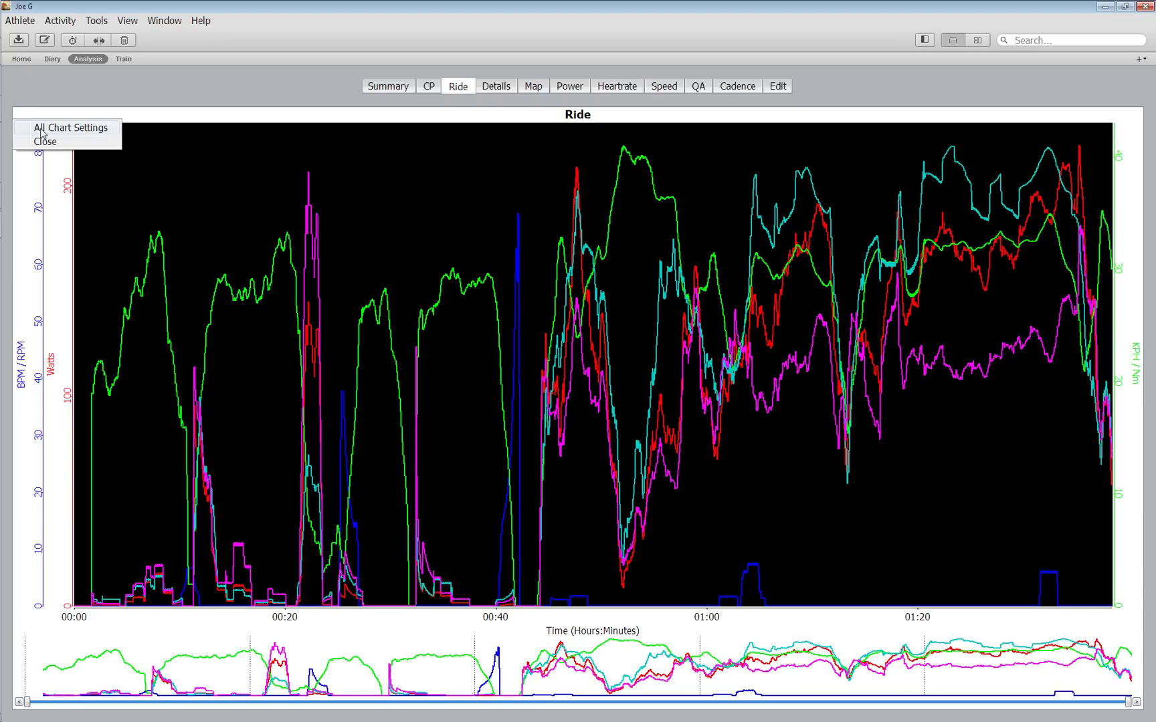
left_click(40, 130)
left_click_drag(640, 338, 614, 264)
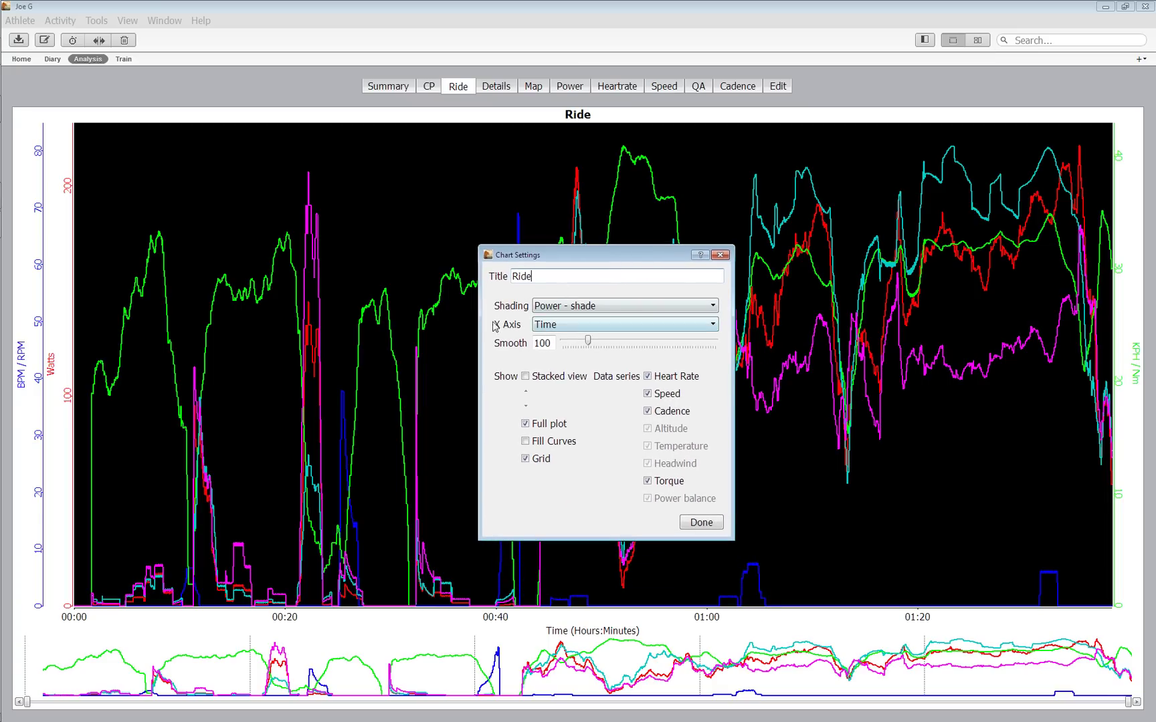
left_click(609, 305)
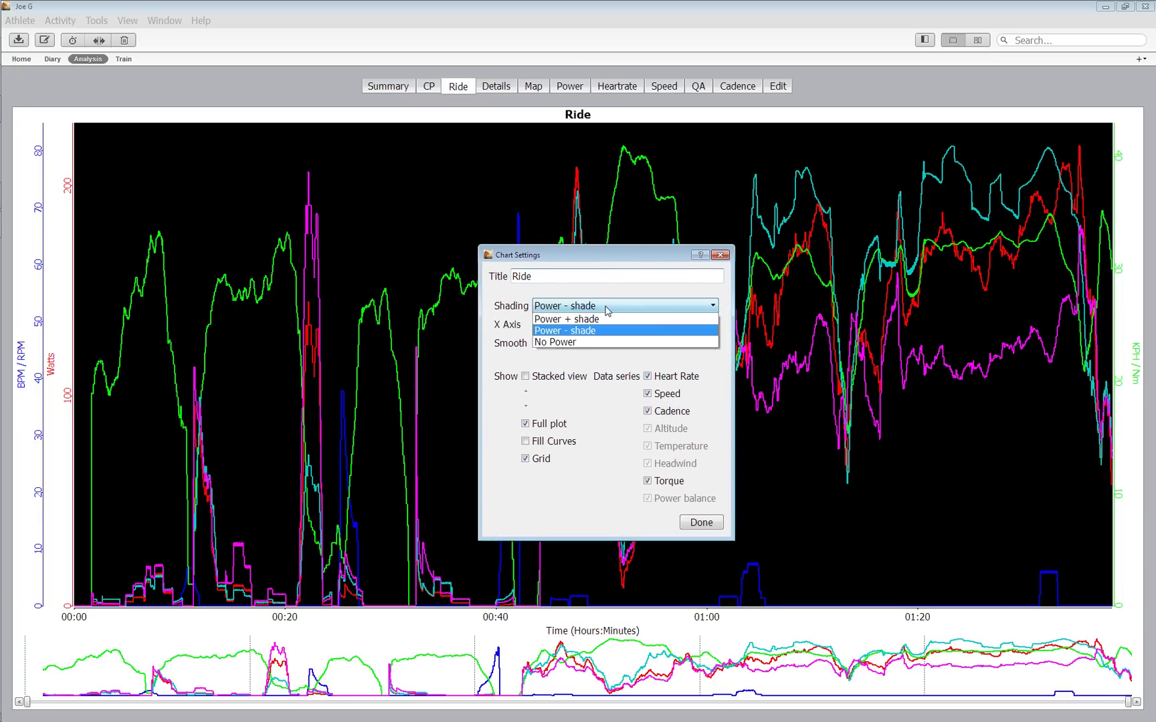
left_click(614, 320)
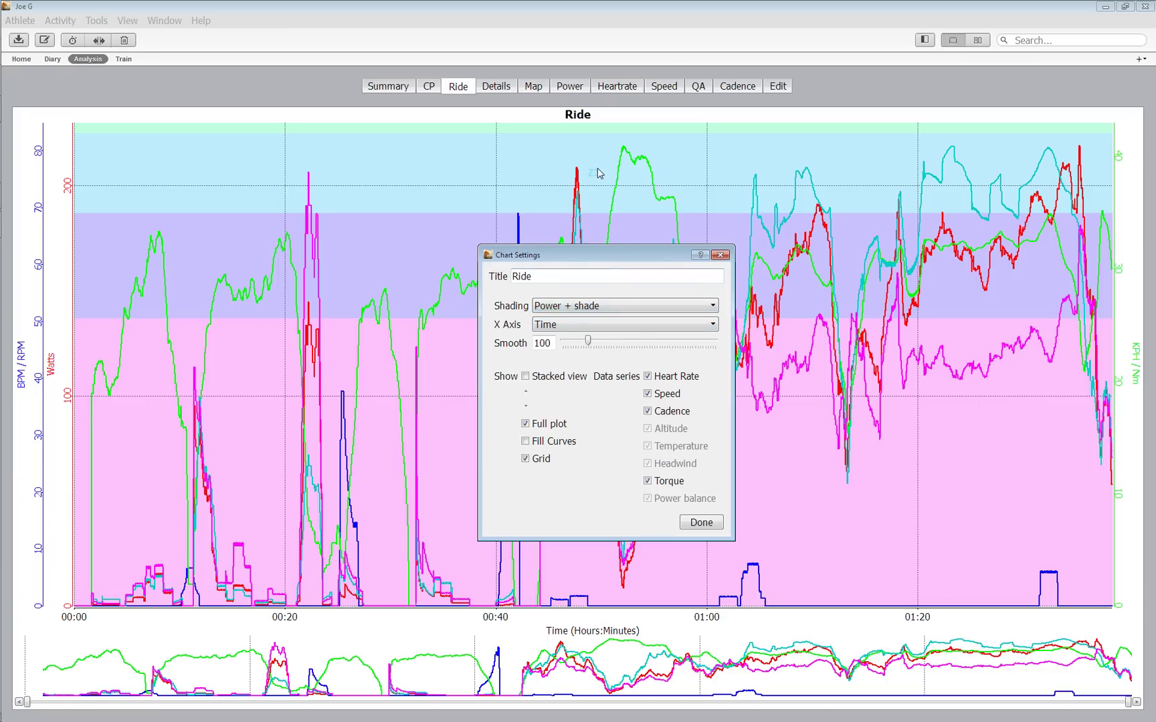
- Keep the Ride chart's X axis on Time and set its smoothing to 60
left_click(593, 329)
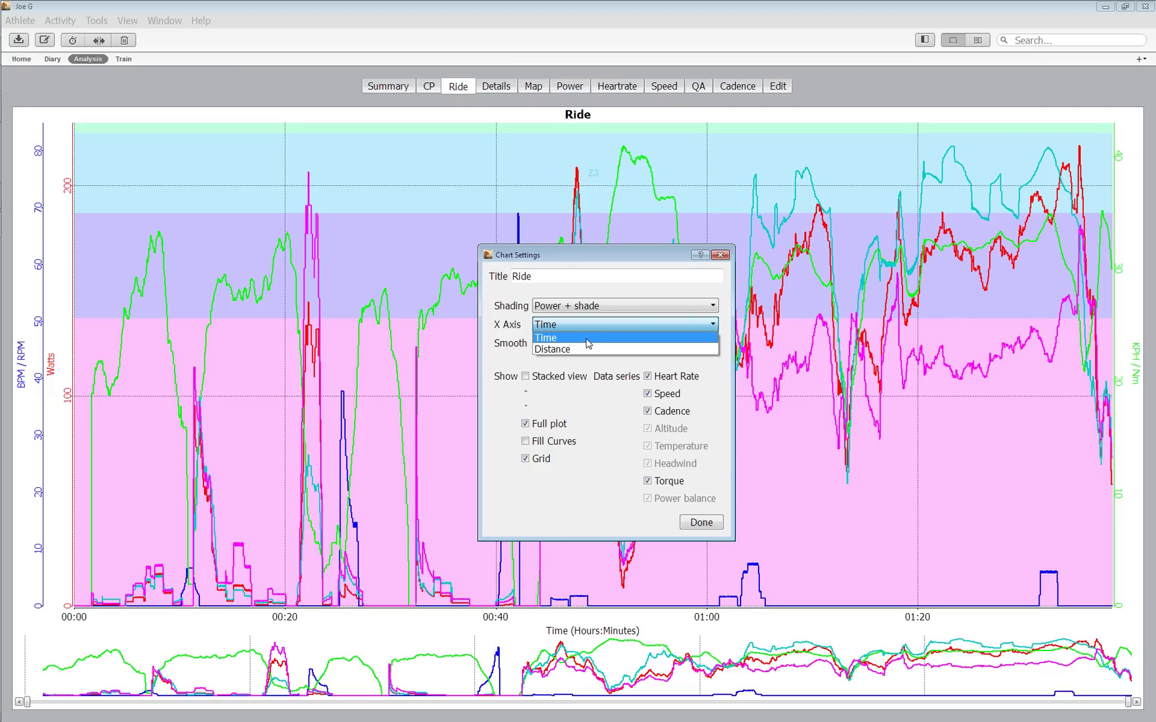
left_click(587, 340)
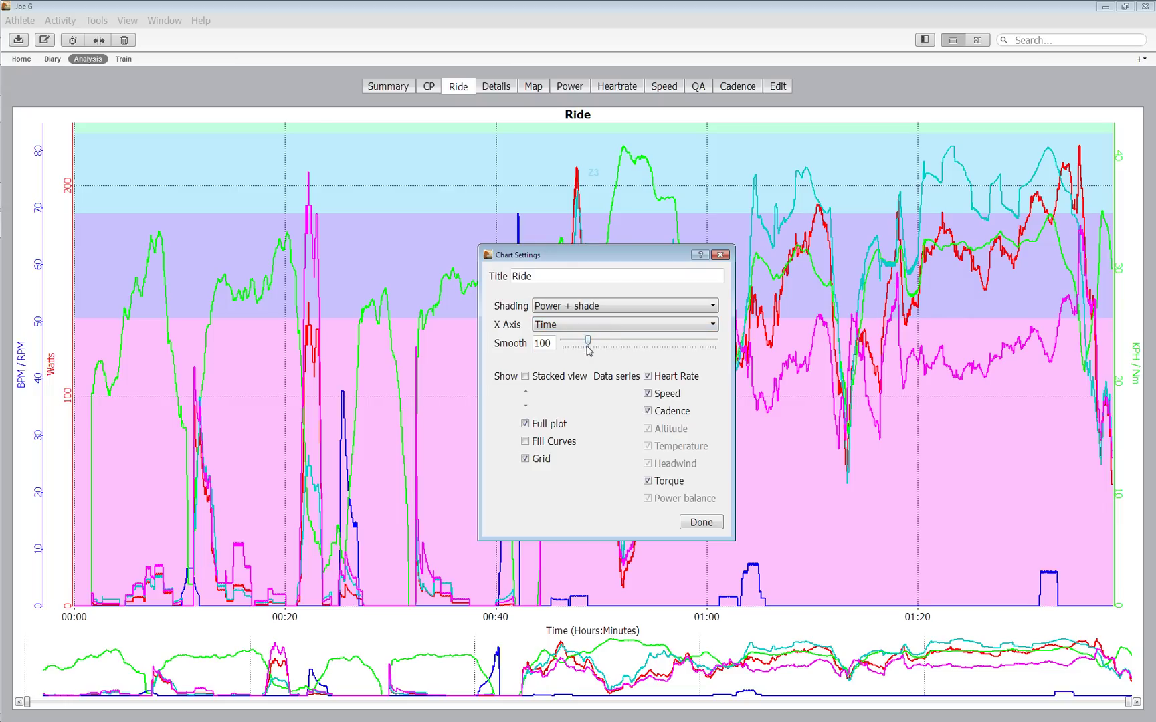
left_click_drag(591, 344, 727, 342)
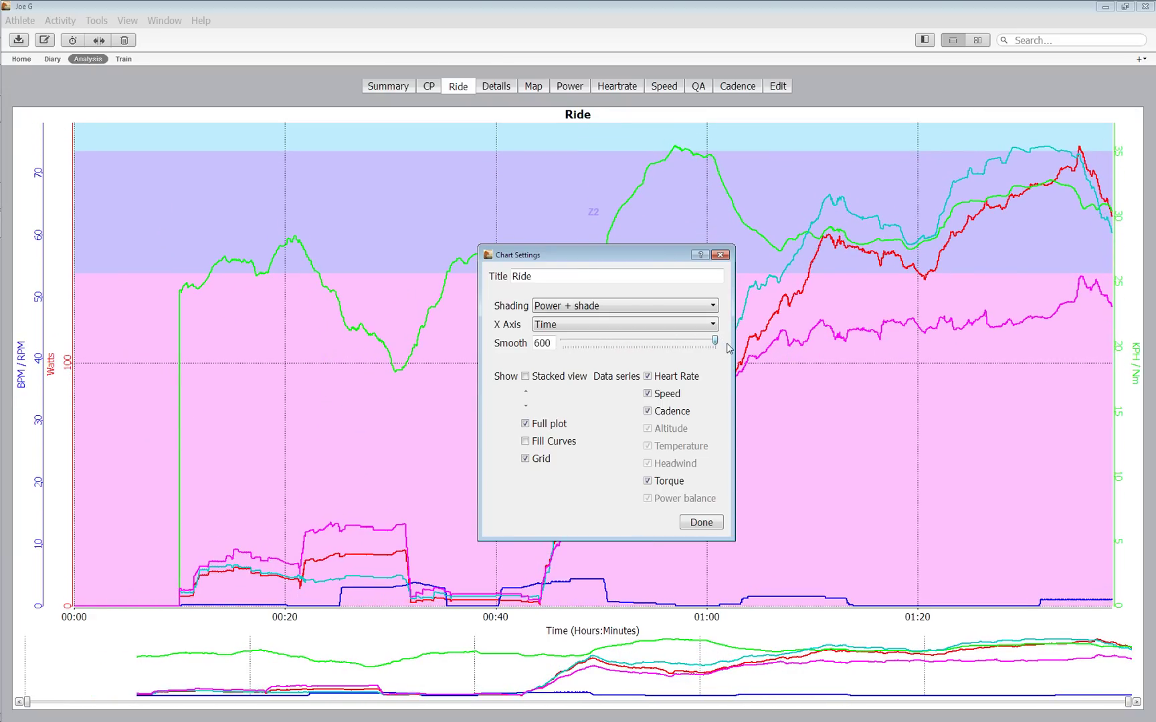
left_click_drag(715, 342, 580, 350)
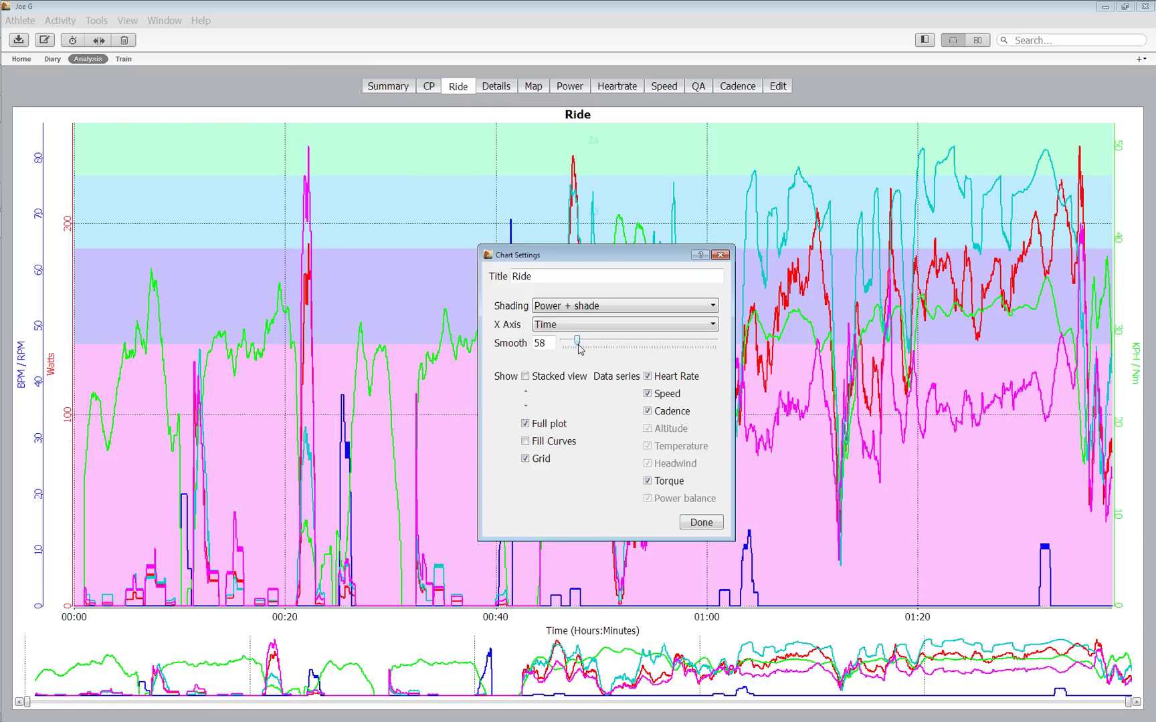
double_click(546, 342)
type("60")
- Hide the Torque data series in the Ride chart and finish its chart settings
left_click(647, 481)
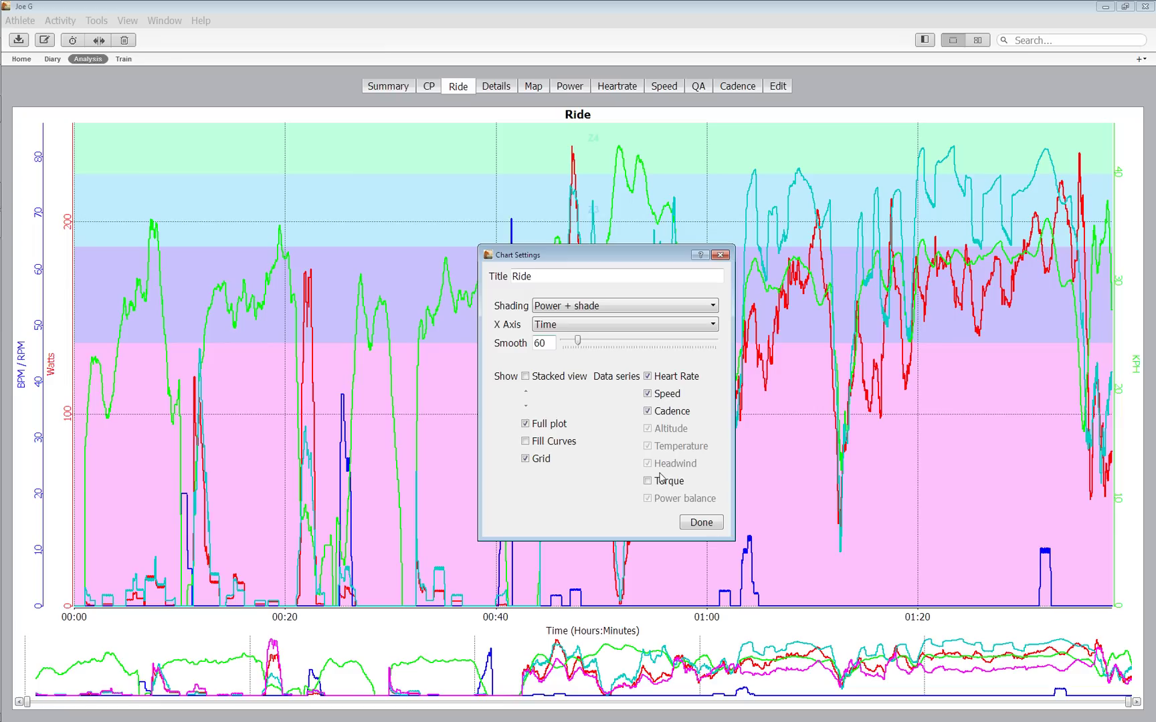
left_click(691, 529)
left_click(690, 528)
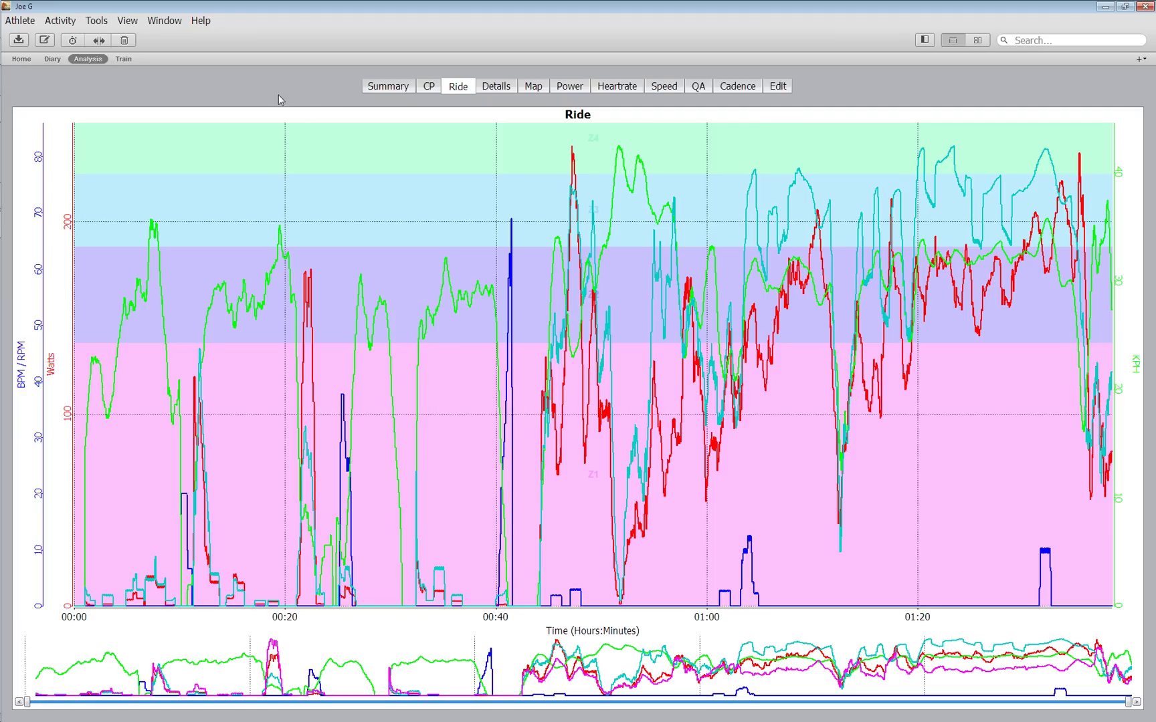
- Switch the analysis charts from tabbed to tiled view and widen the ride summary chart to the full width
left_click(136, 22)
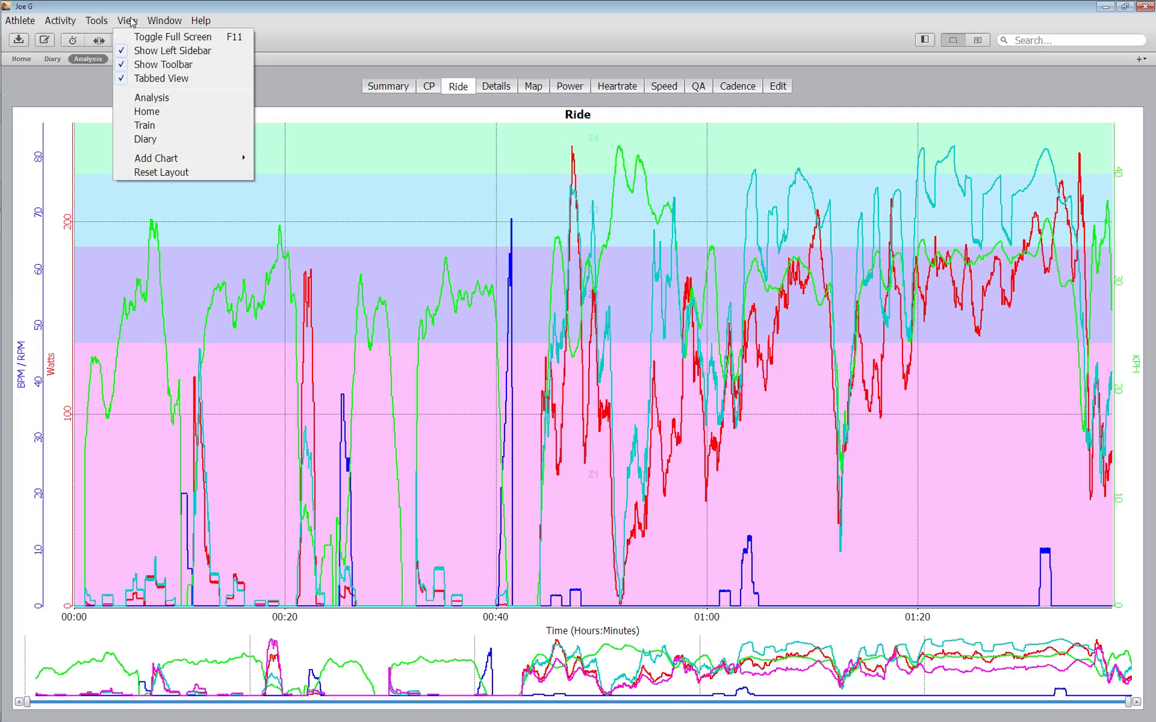
left_click(142, 80)
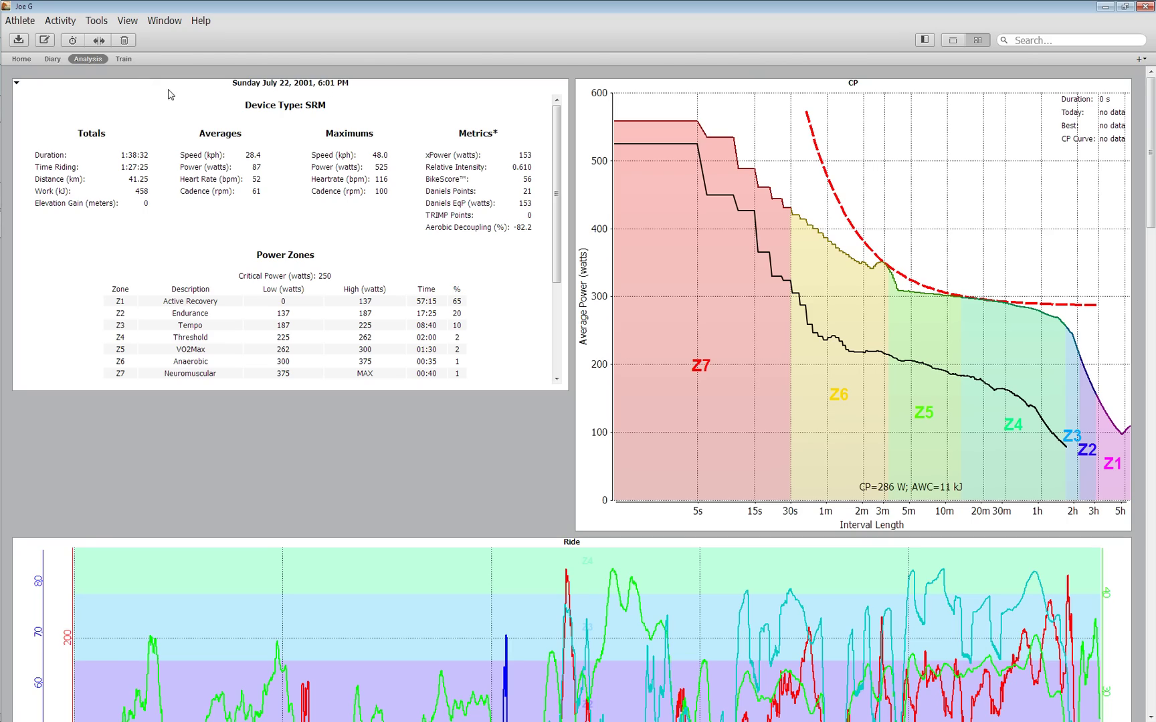
scroll(1152, 157, "down", 1)
mouse_move(1152, 158)
left_mouse_down()
mouse_move(1145, 616)
mouse_move(1153, 141)
left_mouse_up()
left_click_drag(572, 93, 1126, 99)
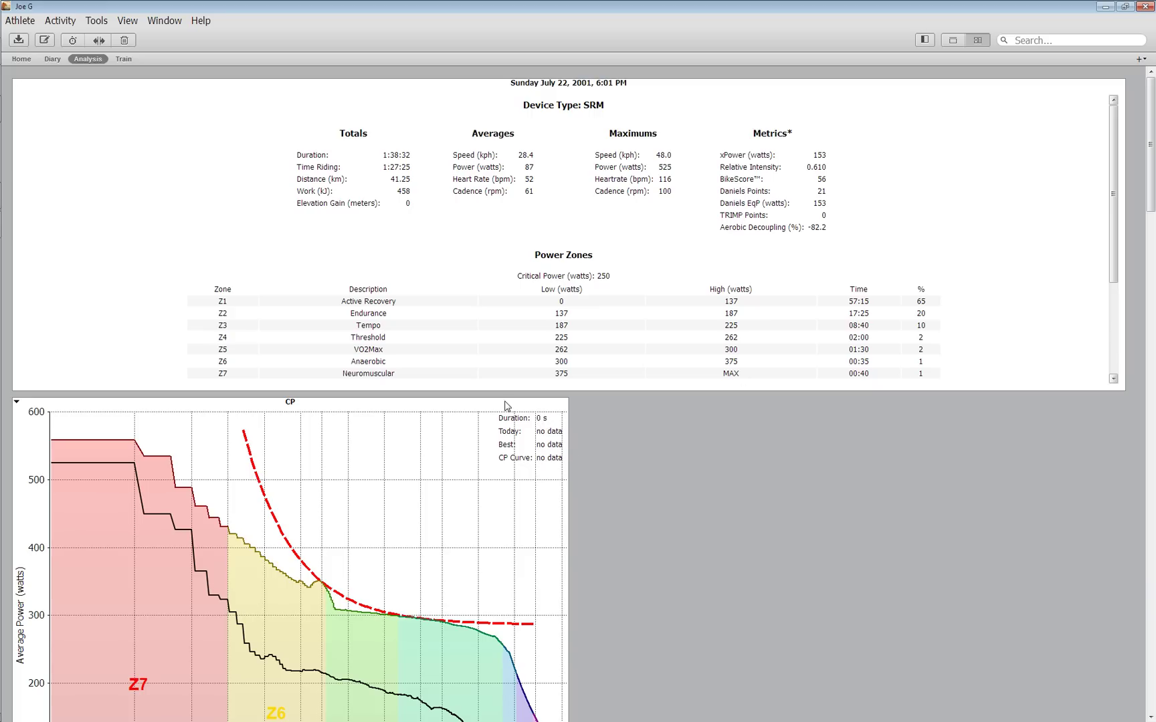
- Move the Ride chart above the CP chart so it sits directly below the ride summary
scroll(506, 401, "down", 5)
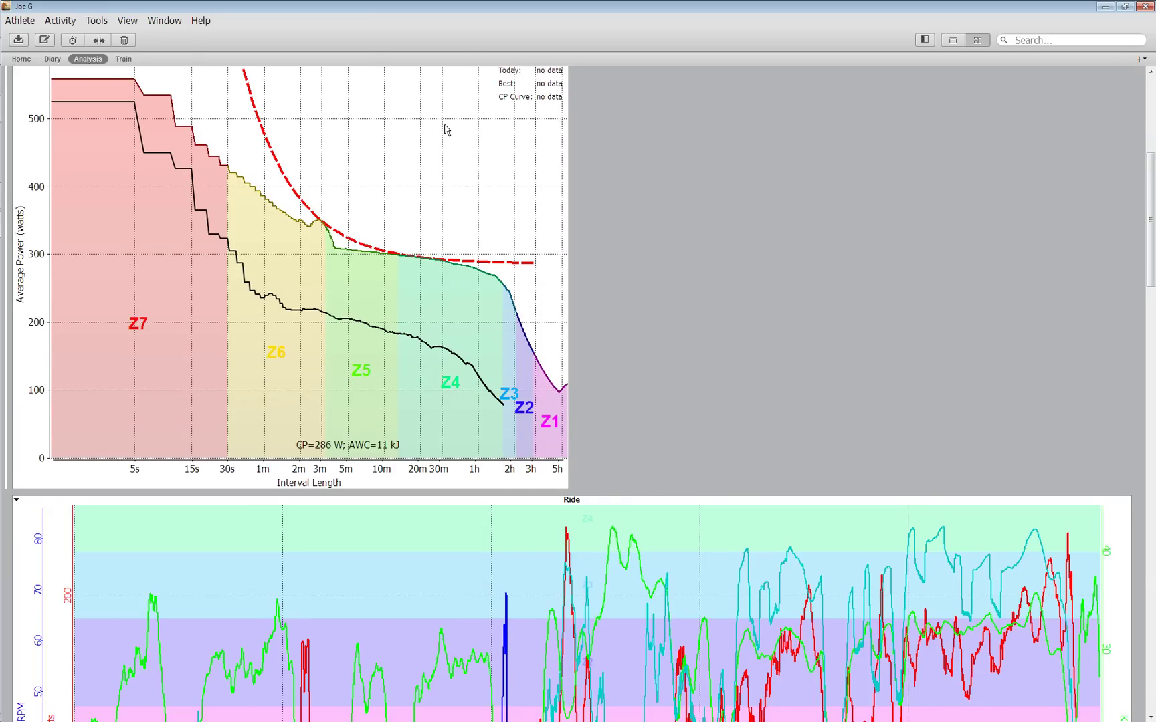
scroll(446, 173, "up", 3)
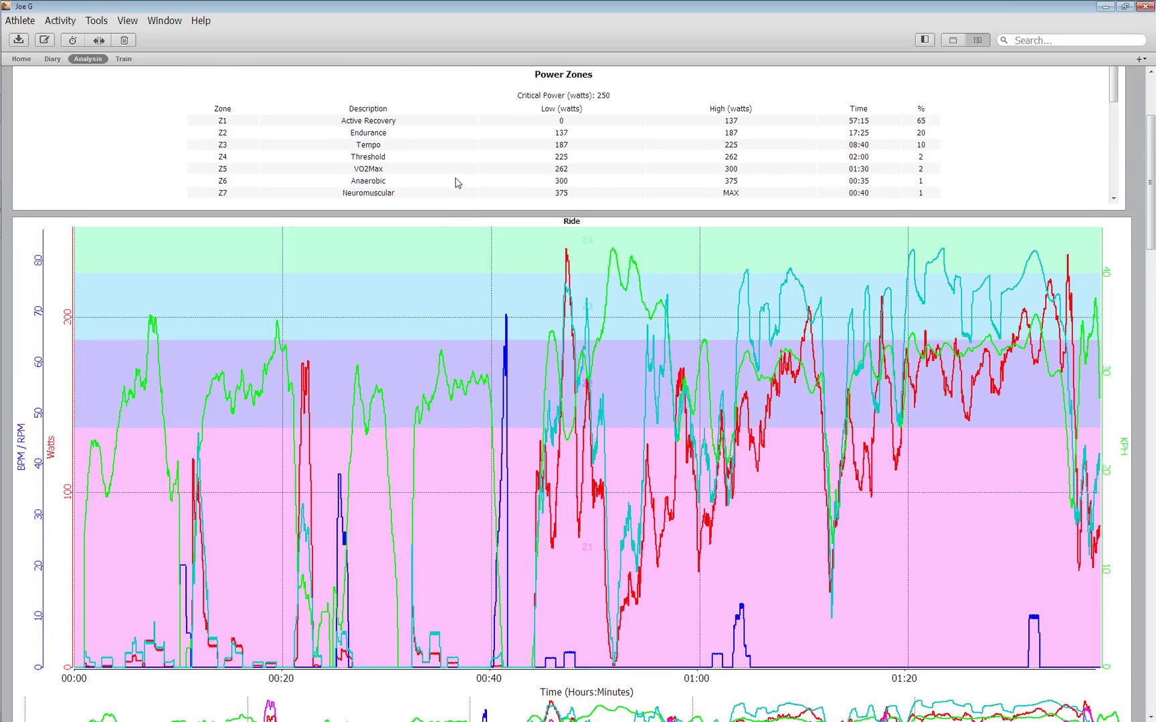
left_click_drag(1149, 127, 1148, 84)
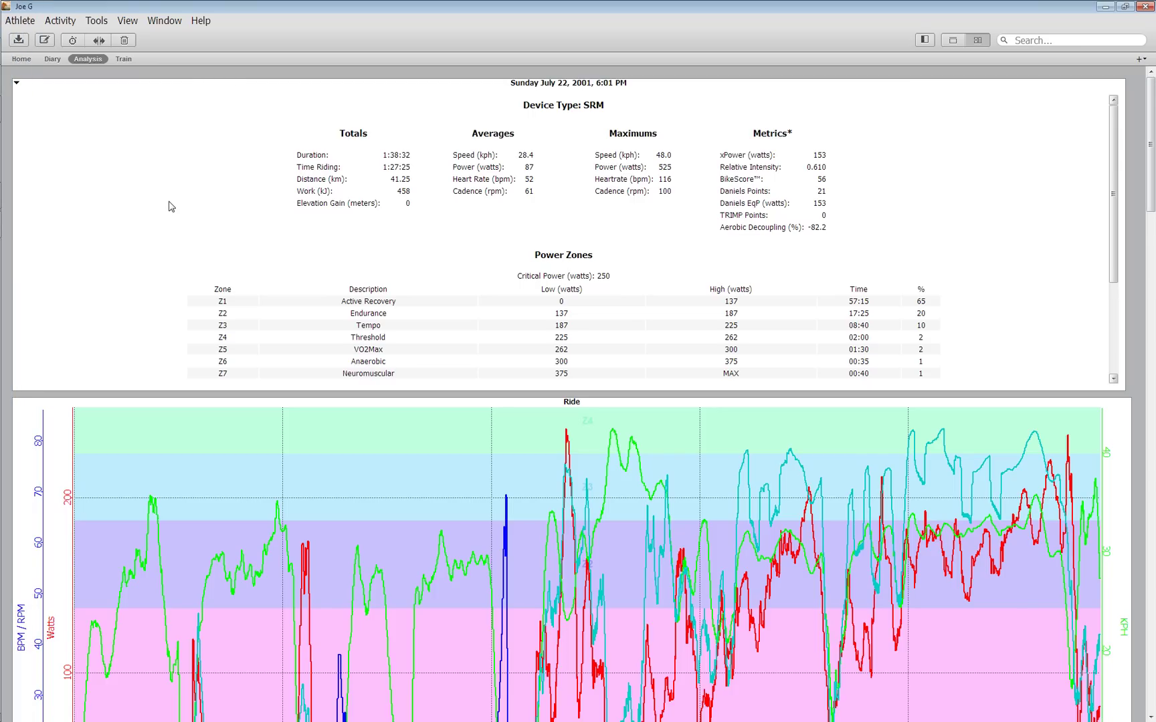
- Display the left sidebar with the activities list
left_click(128, 23)
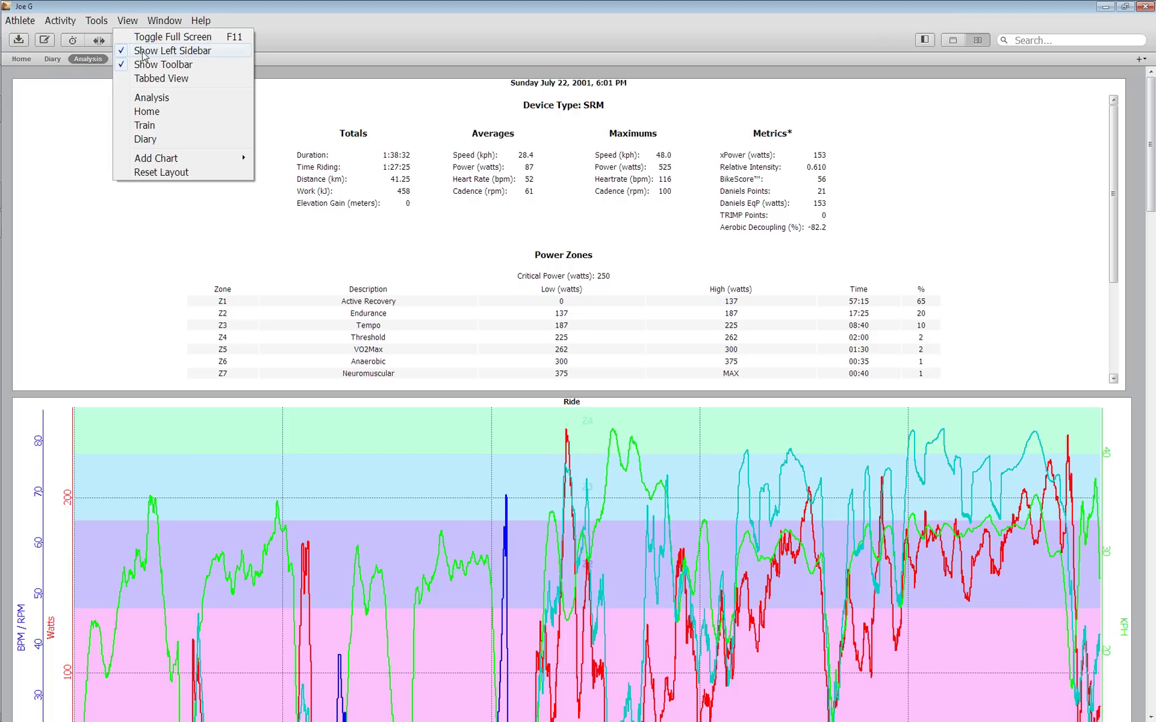
left_click(143, 53)
left_click(136, 23)
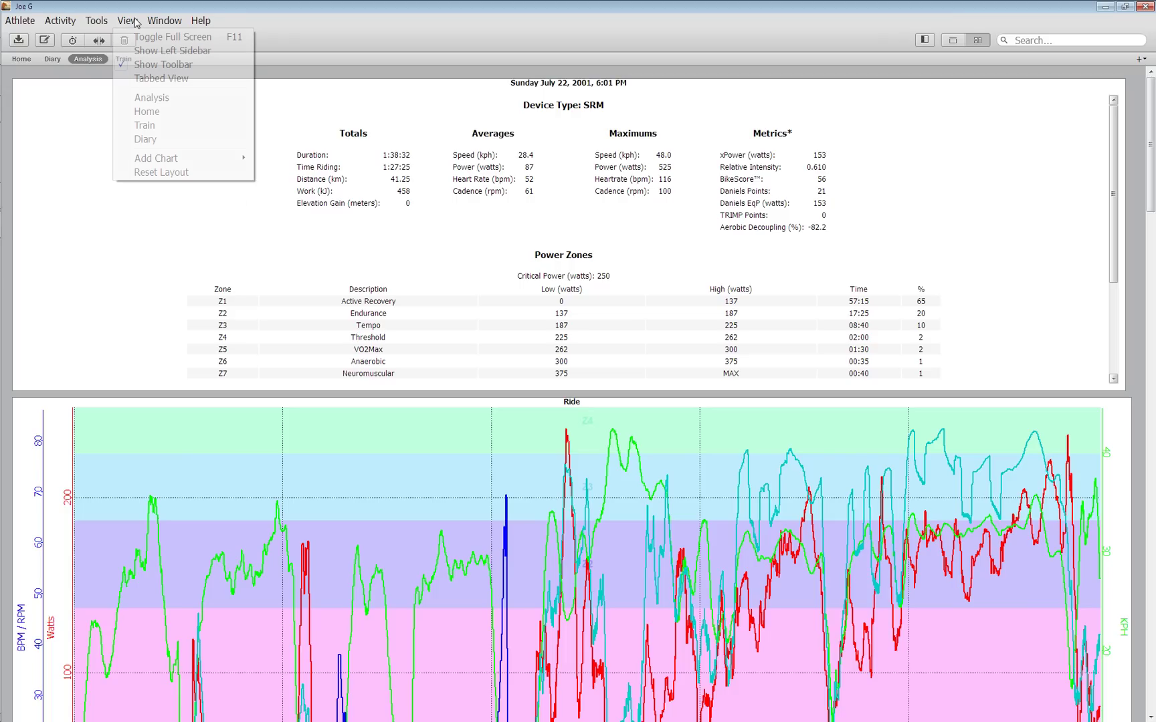
left_click(146, 52)
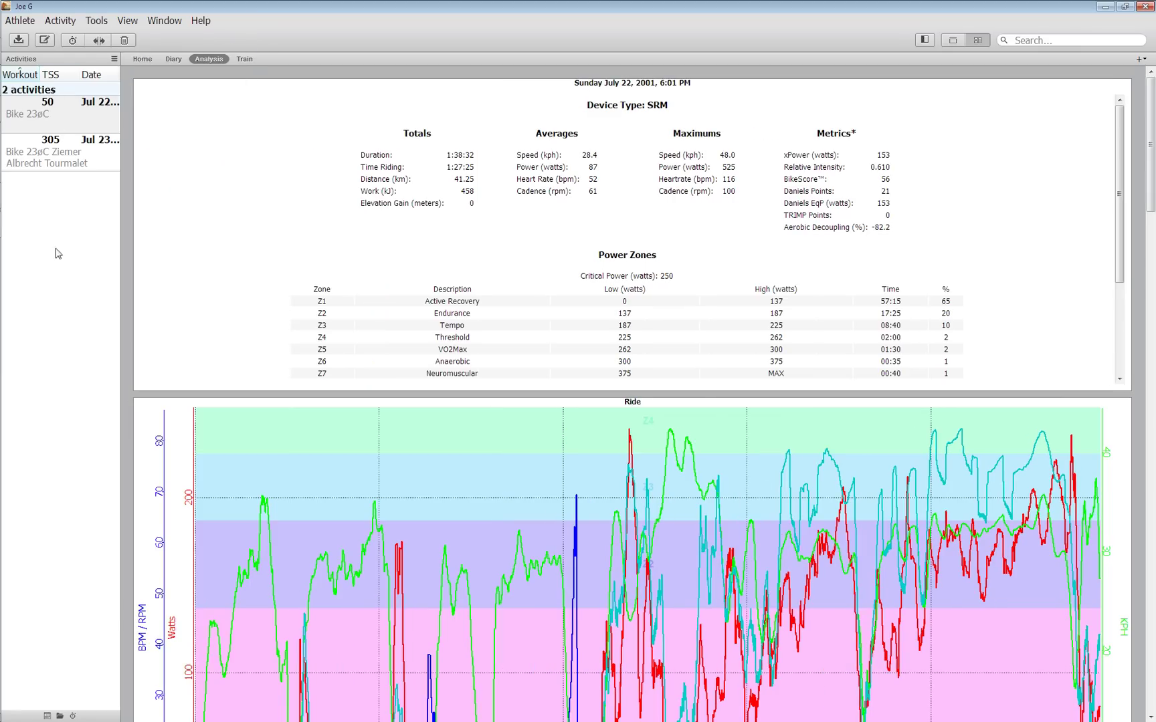
- Switch between the two activities and open the July 23 ride
left_click(67, 160)
left_click(72, 120)
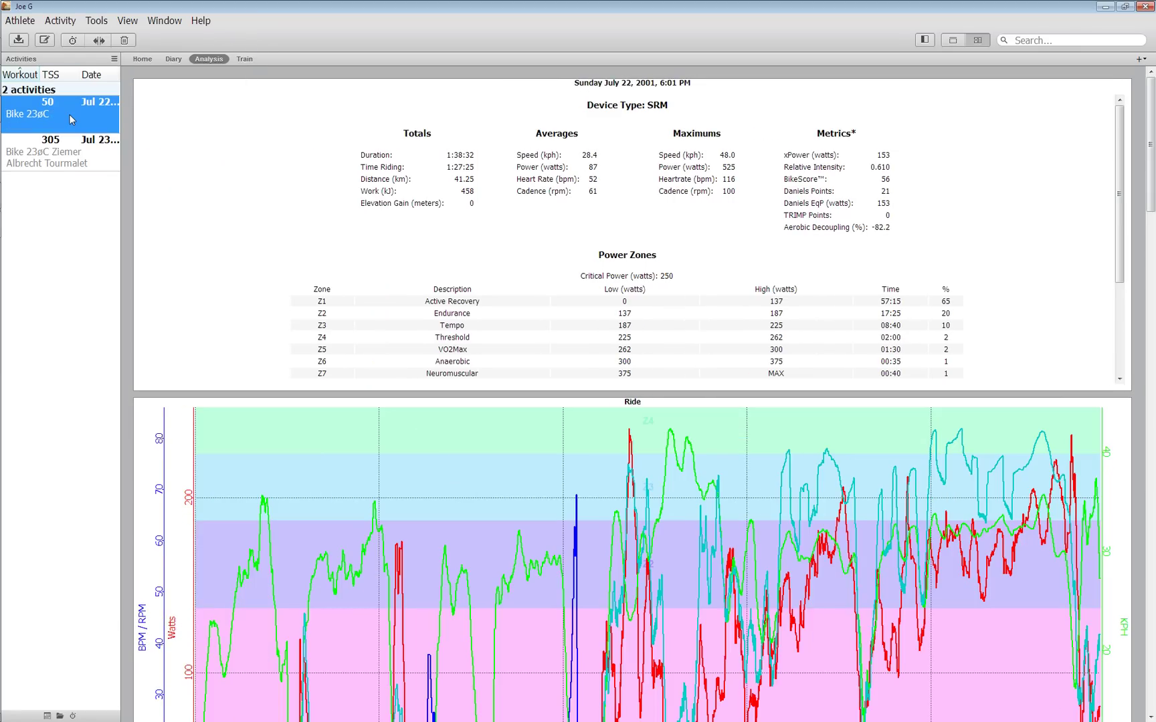
left_click(67, 144)
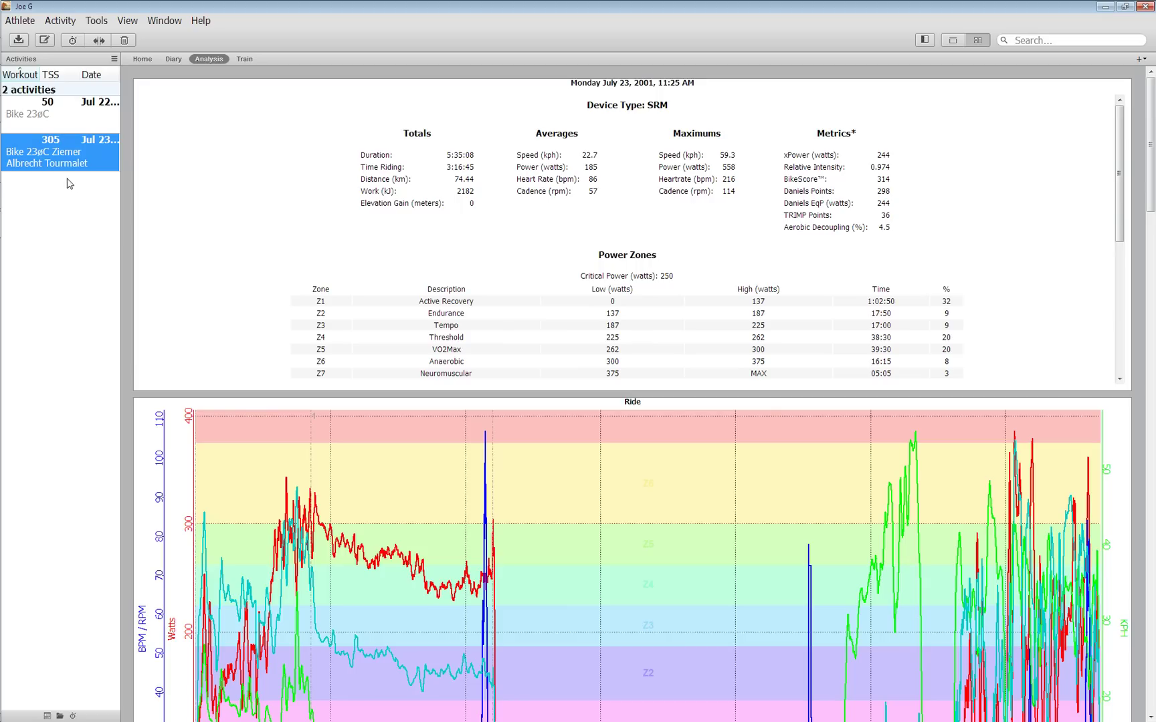
- Show the intervals list in the sidebar and select interval 1 of the July 23 ride
left_click(73, 715)
left_click(18, 464)
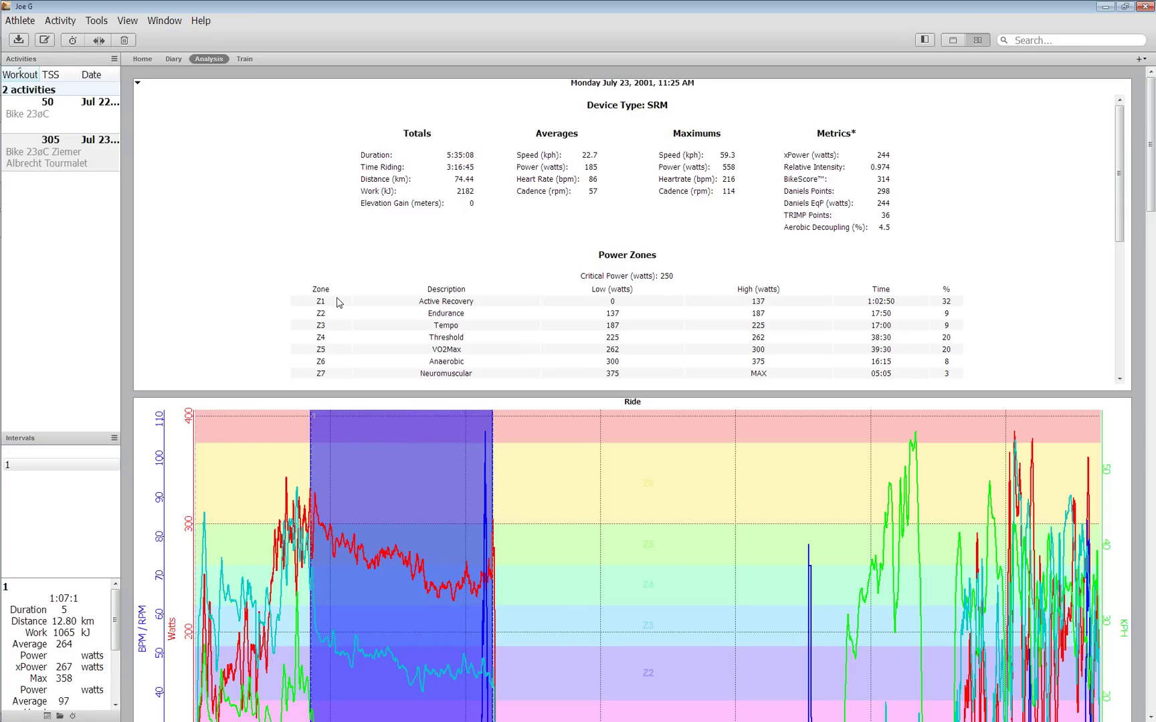
scroll(339, 303, "down", 5)
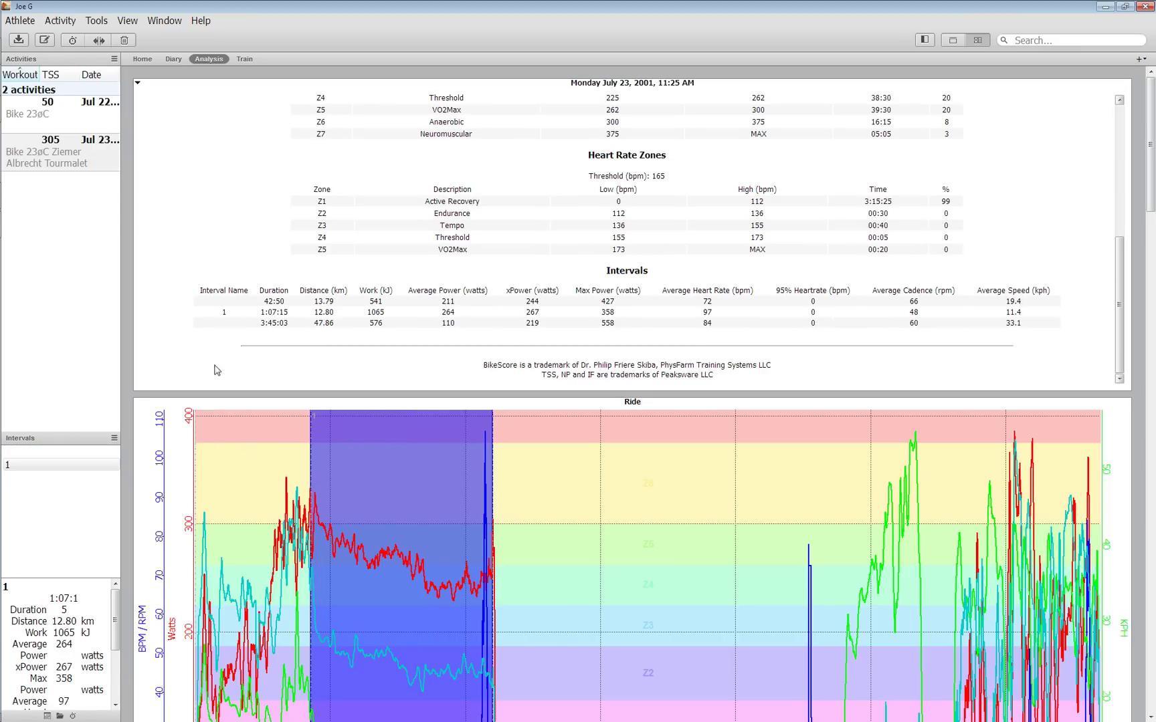
- Mark a new interval about 31 minutes long on the Ride chart, starting at about 4:00, and select it alone in the intervals list
scroll(547, 524, "down", 8)
scroll(568, 516, "down", 2)
scroll(698, 414, "up", 7)
scroll(696, 413, "down", 1)
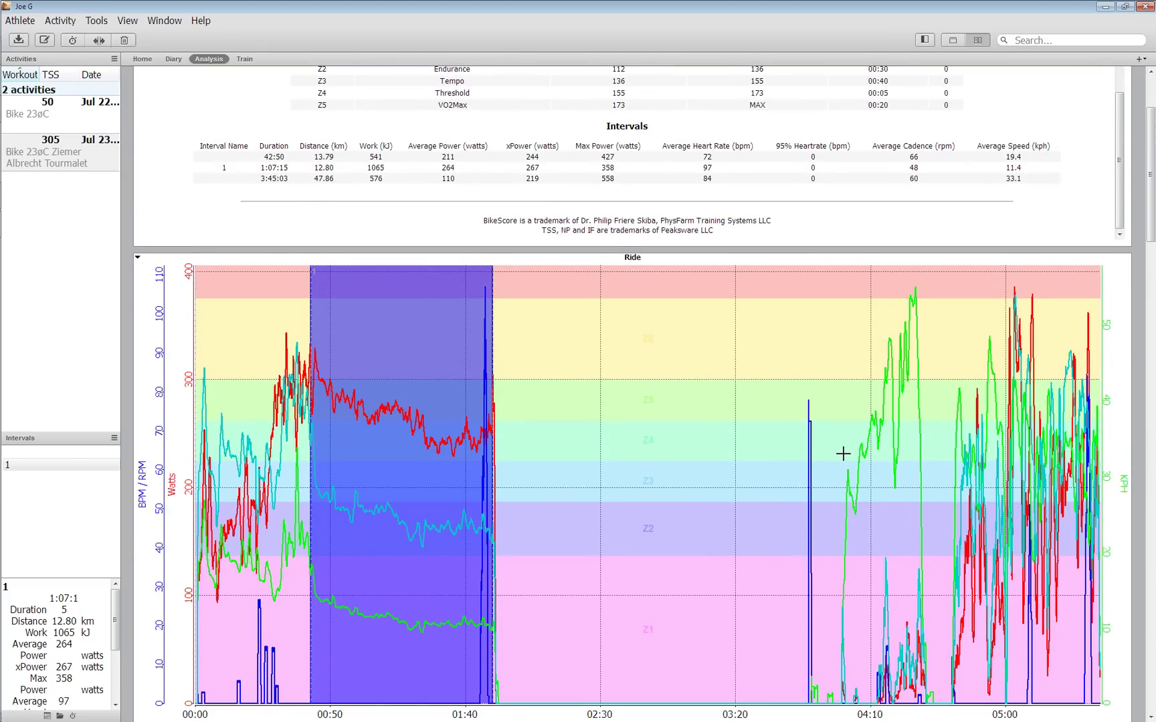
left_click_drag(842, 455, 930, 455)
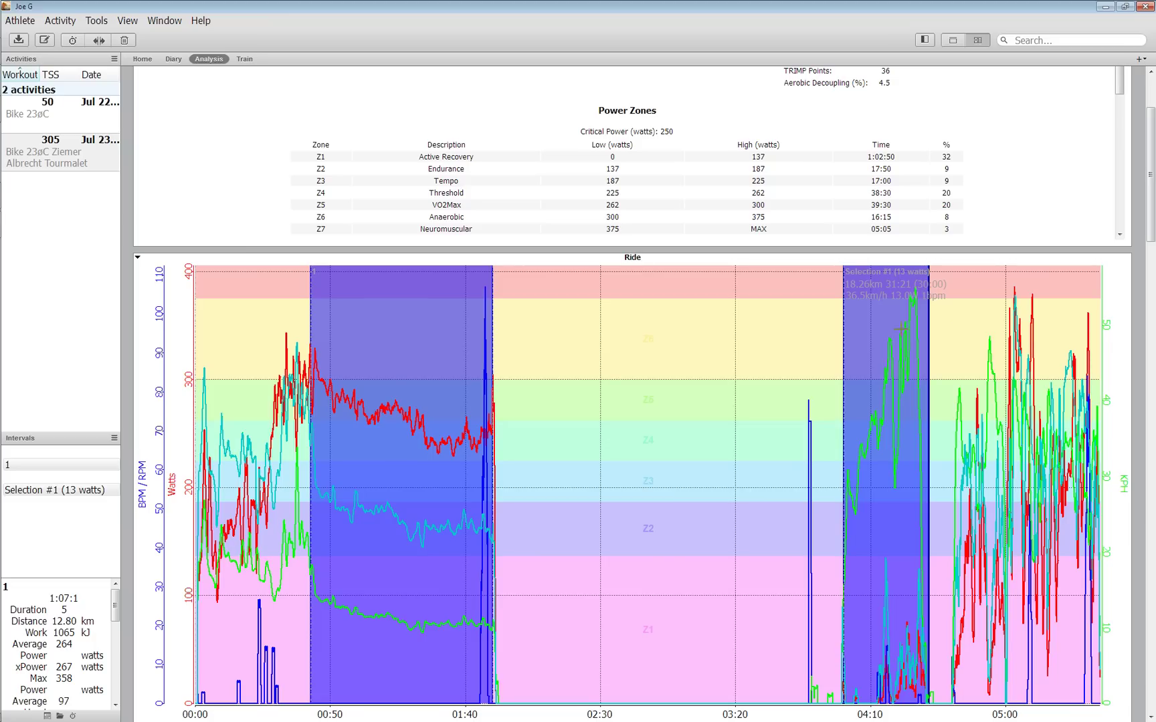
left_click(24, 490)
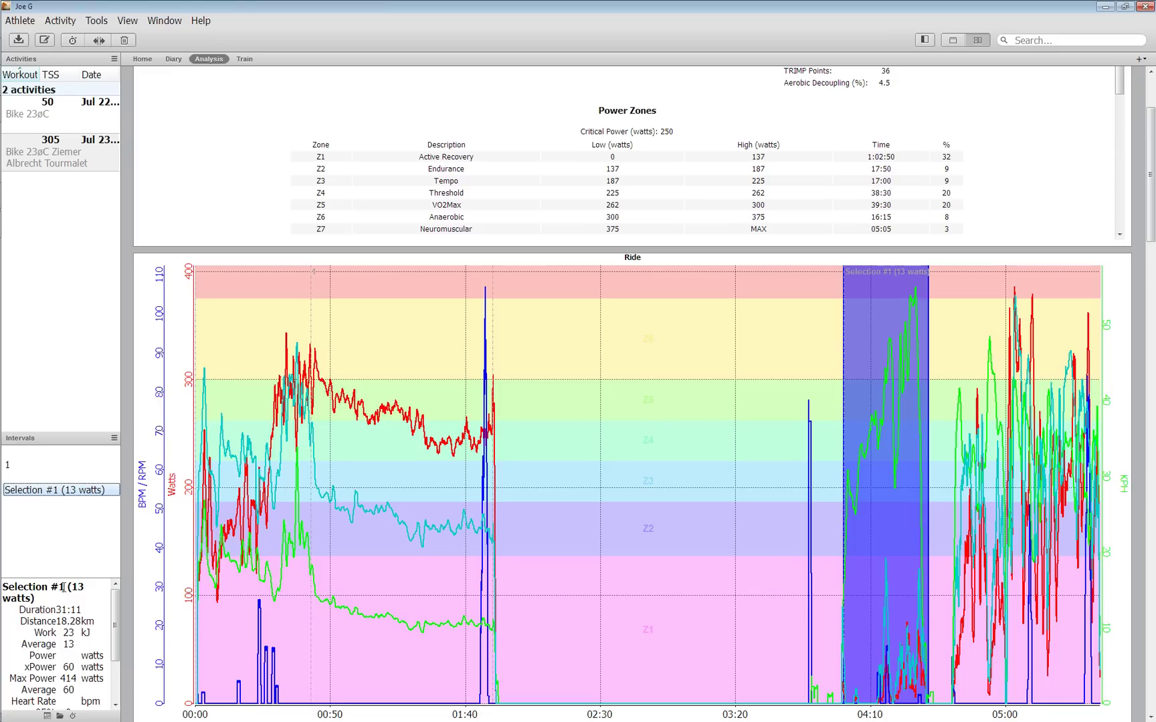
- Enlarge the interval summary area and widen the sidebar so the selected interval's metrics fit on single lines
left_click_drag(65, 579, 64, 507)
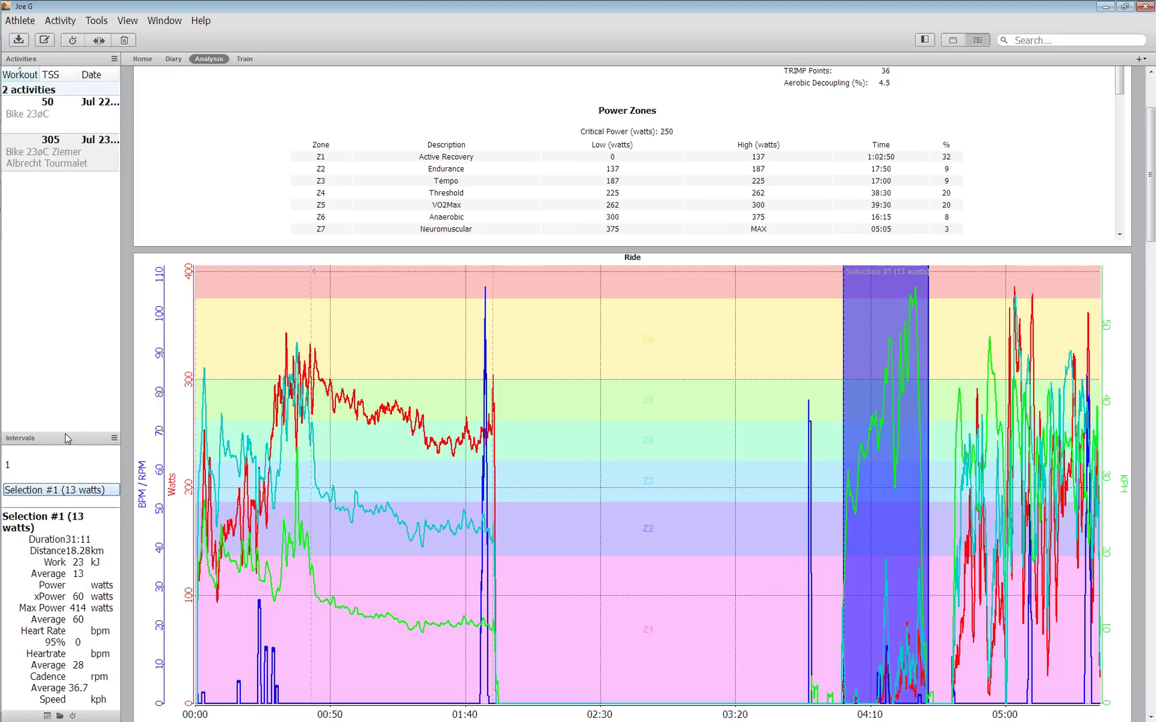
left_click_drag(81, 444, 84, 387)
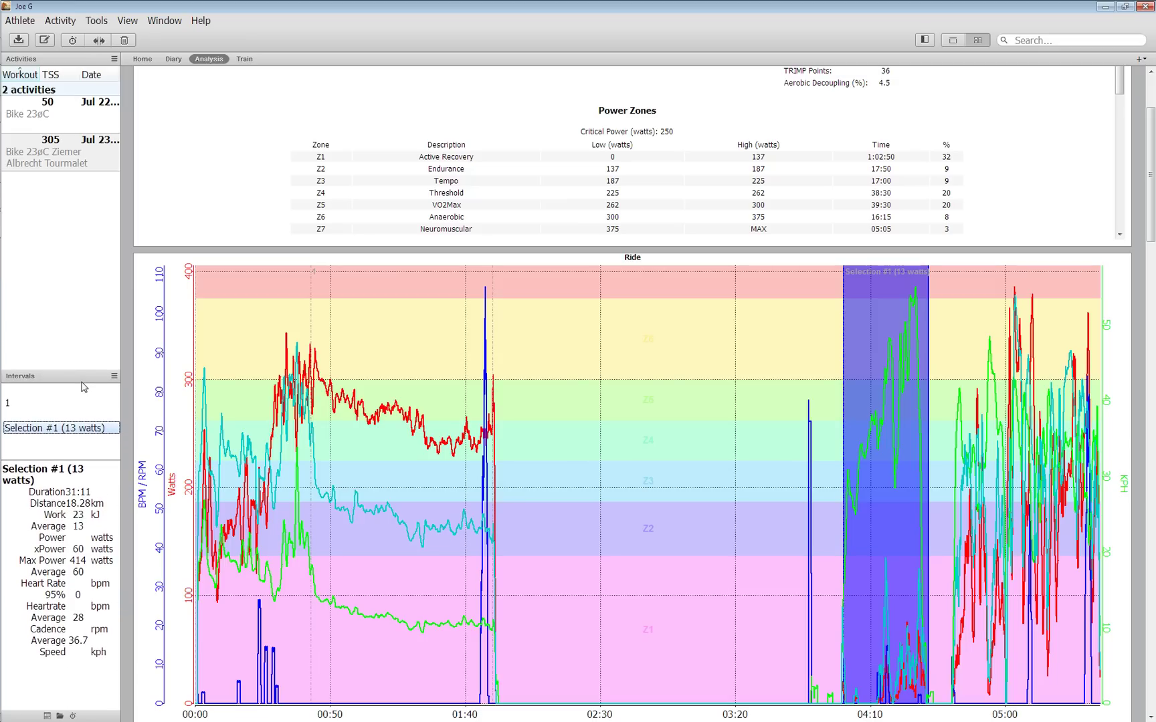
left_click(83, 459)
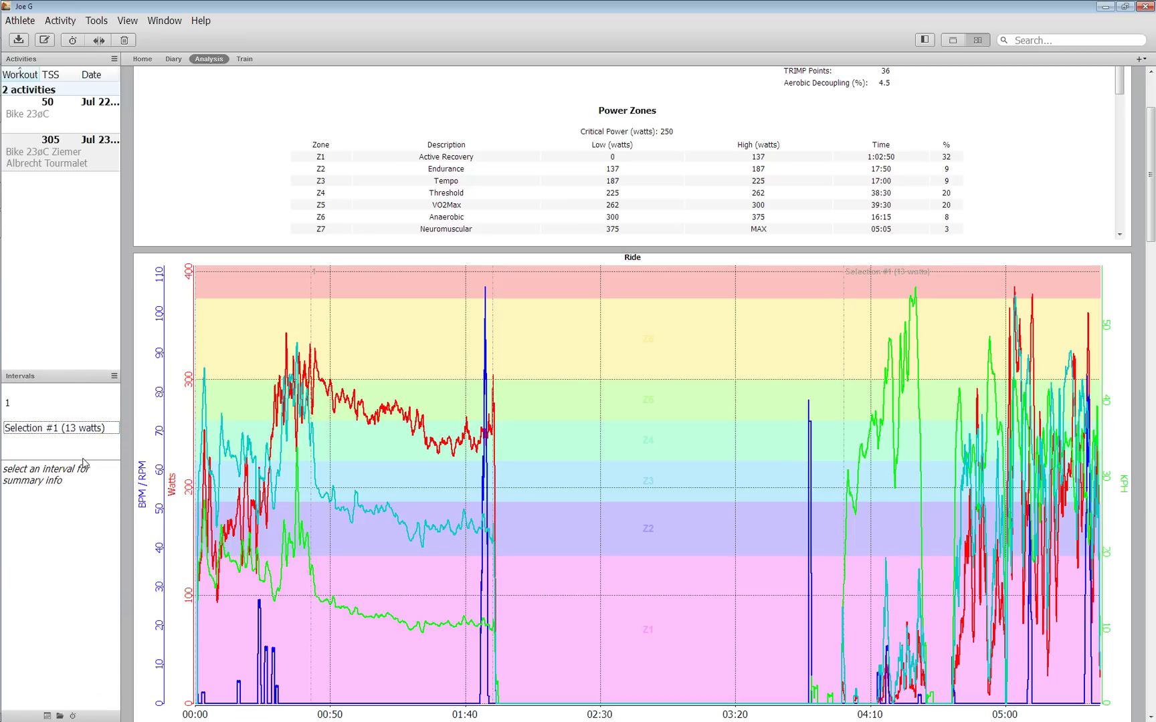
left_click(81, 432)
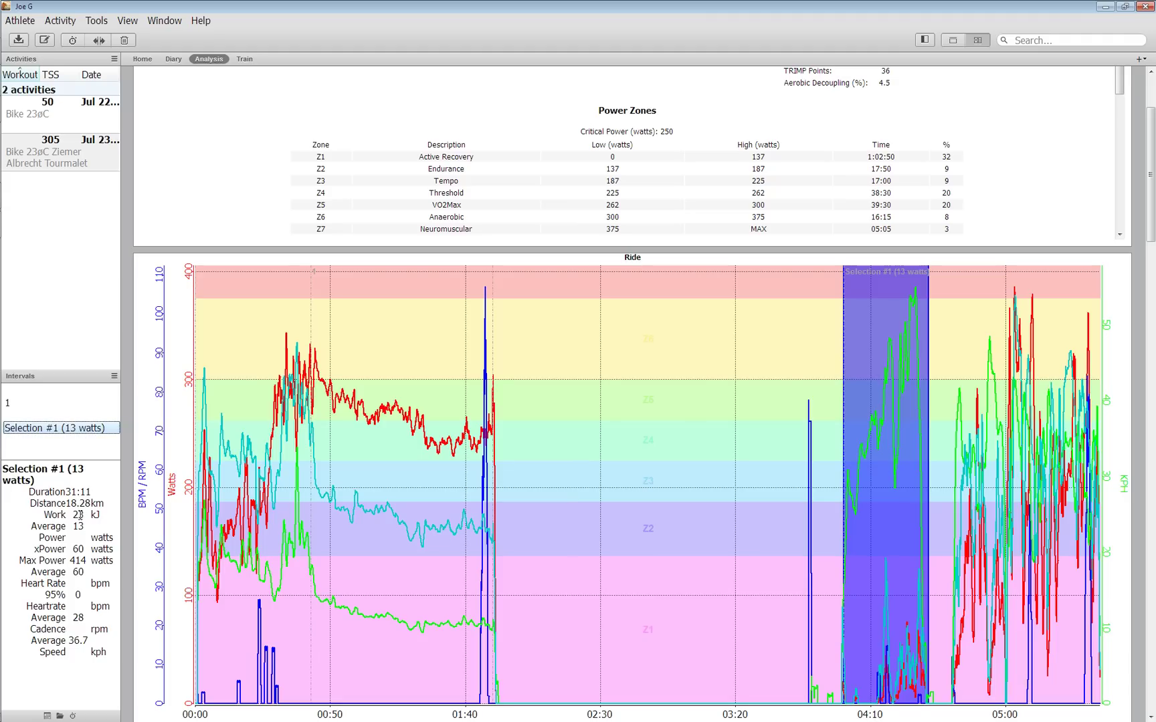
left_click_drag(122, 455, 155, 451)
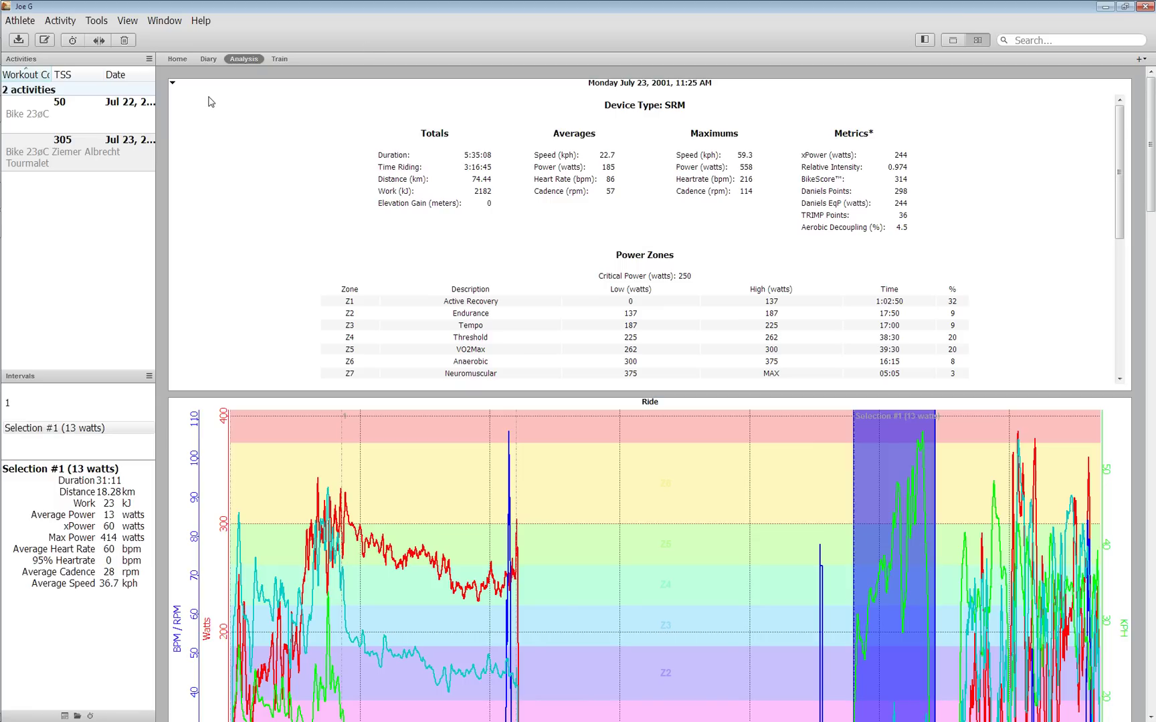
- Compare the Home summaries for different date ranges, including This Month, All Dates and Last 7 days
left_click(191, 58)
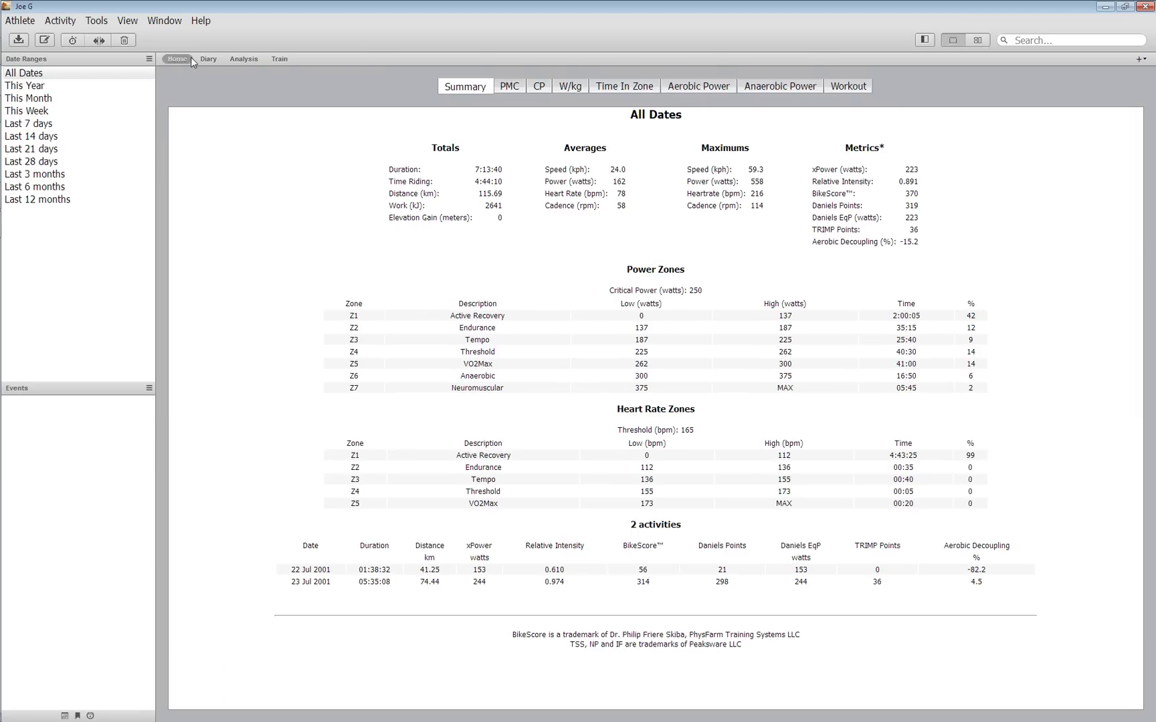
left_click(51, 90)
left_click(50, 99)
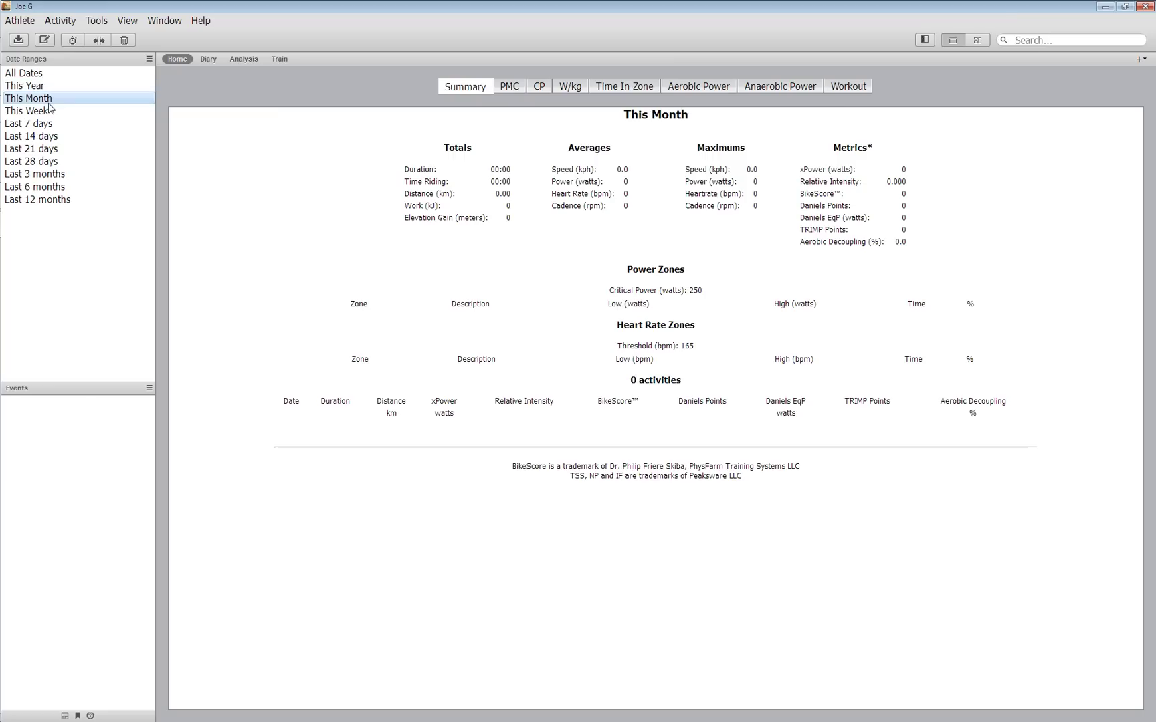
left_click(63, 74)
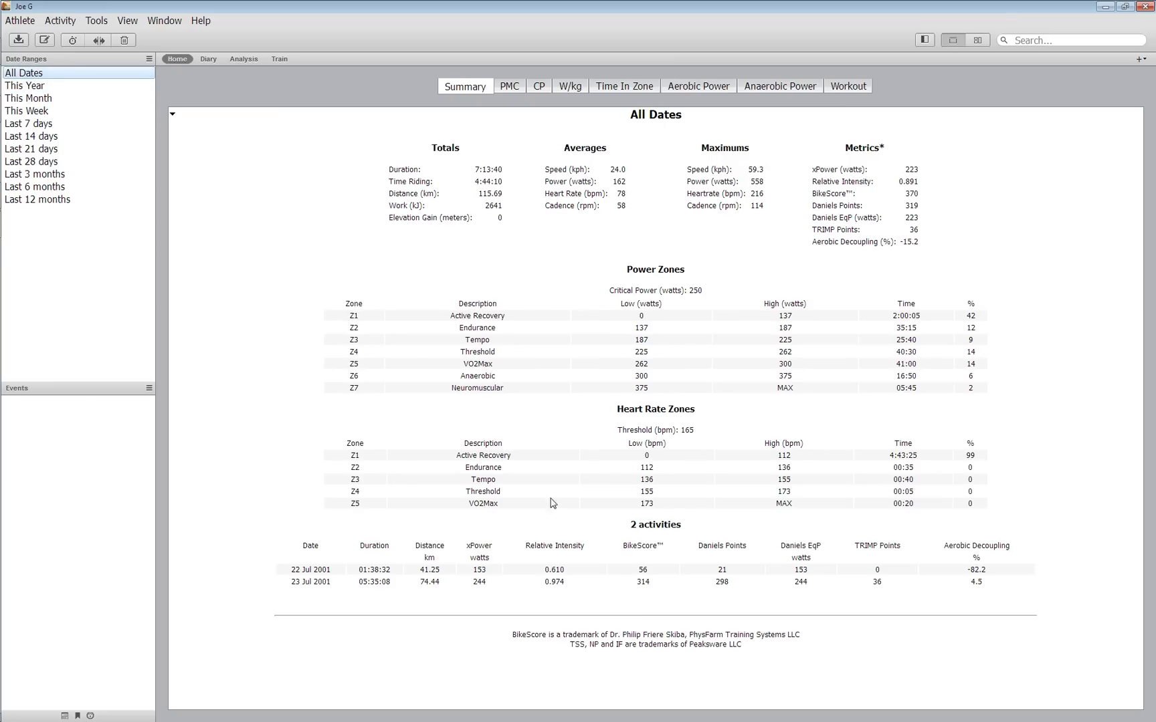
left_click_drag(475, 172, 471, 182)
left_click(484, 181)
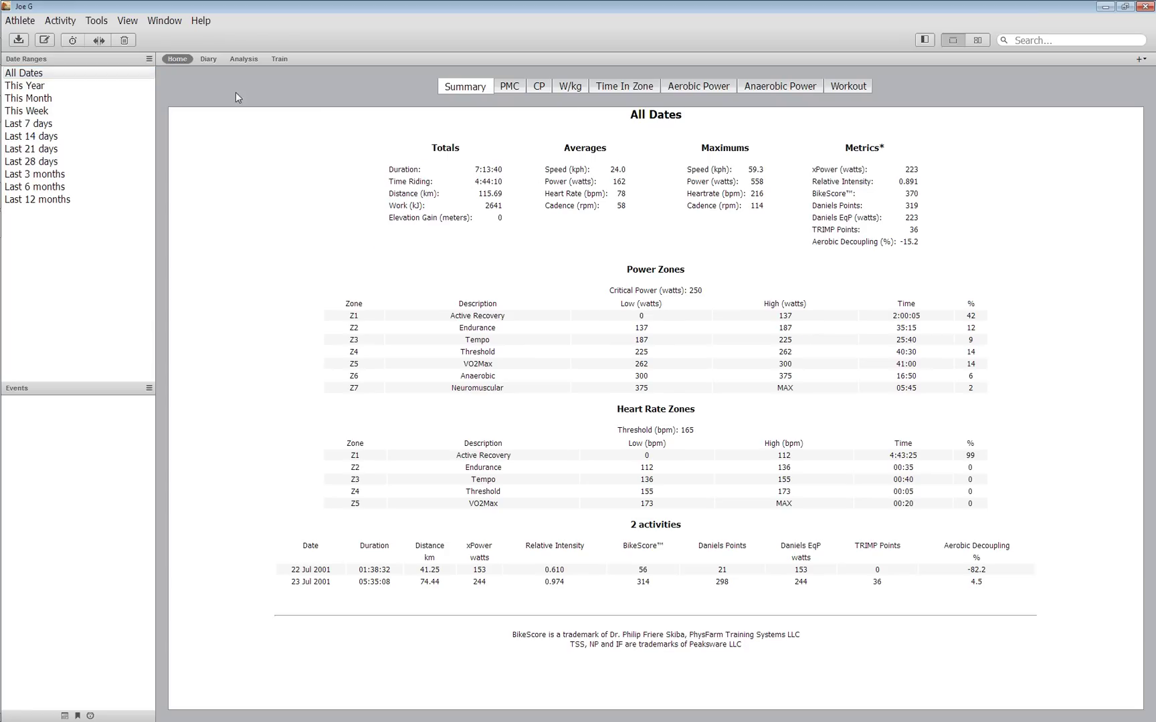
left_click(89, 125)
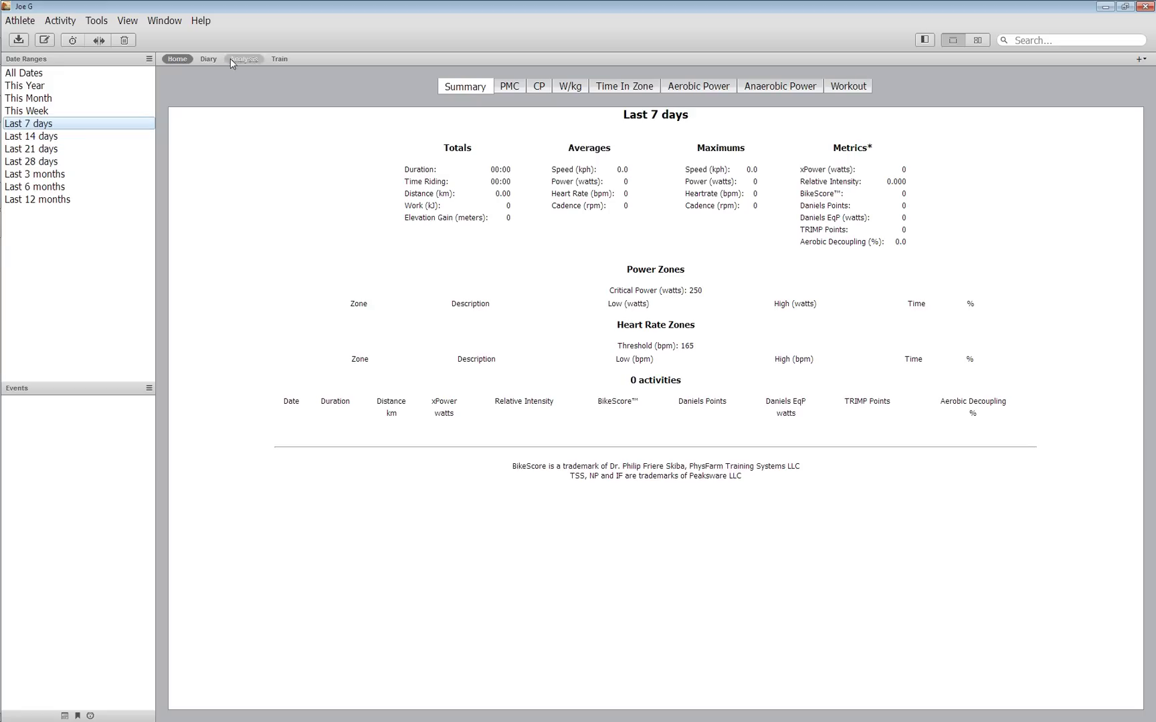
- View the Diary's weekly summaries for July 22 and July 23, 2001
left_click(207, 58)
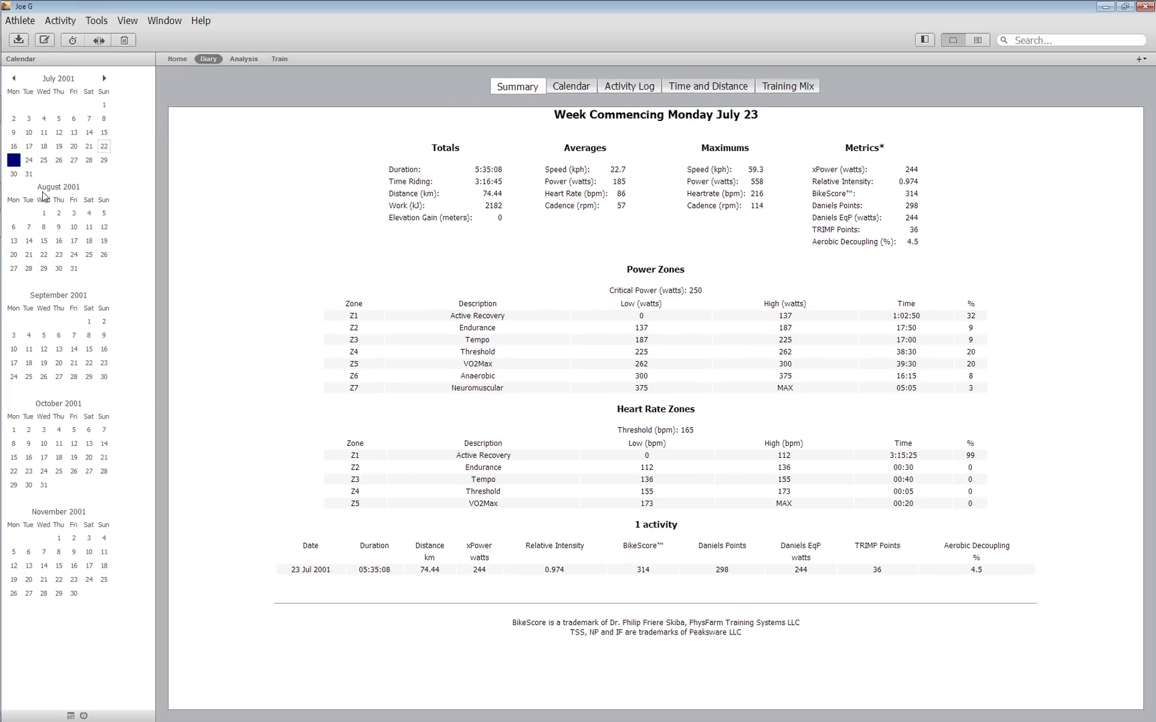
left_click(101, 148)
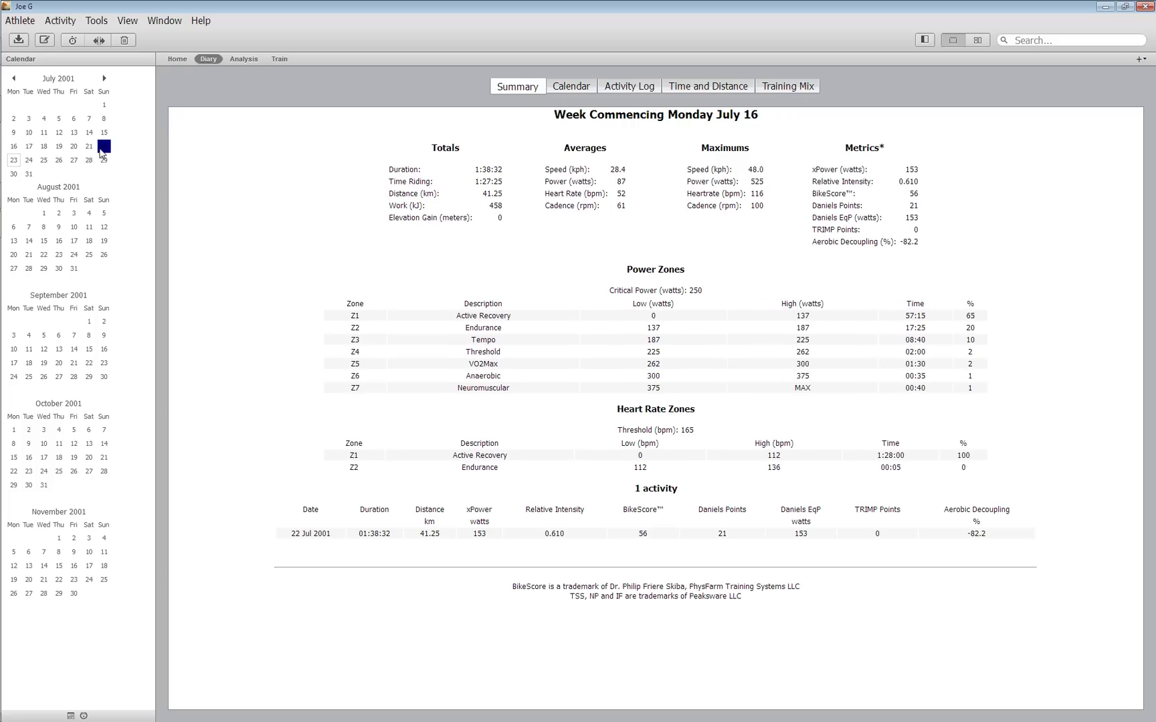
left_click(14, 160)
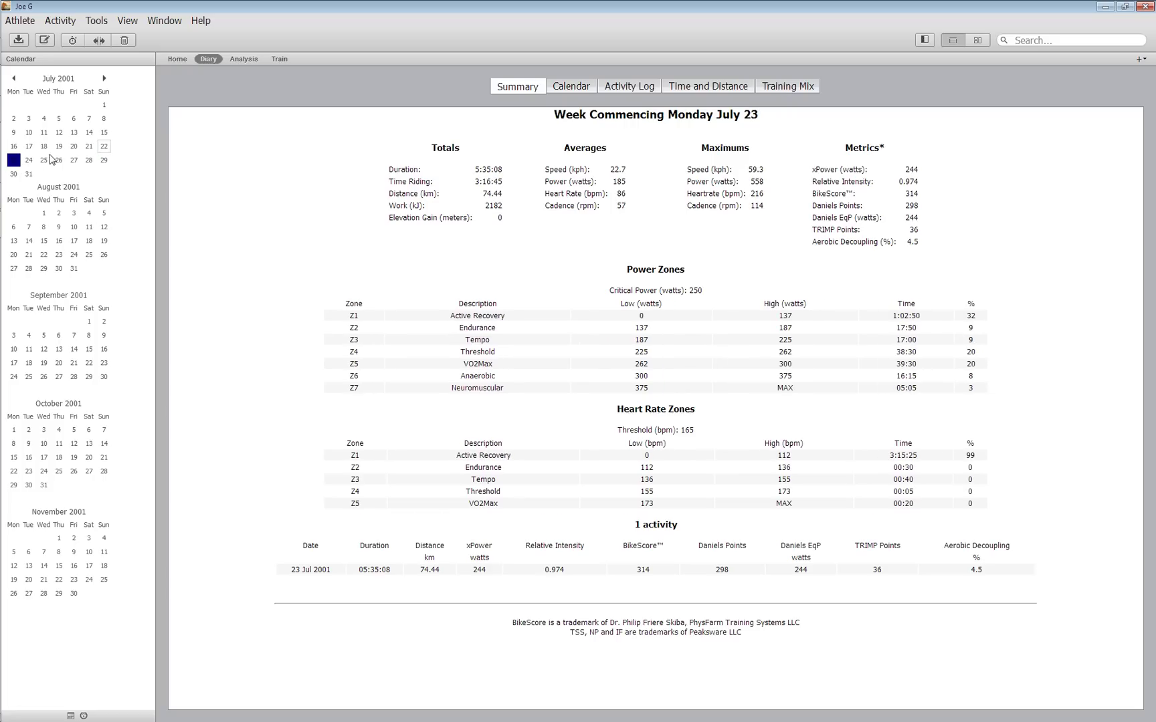
- Show the Diary summary for July 22, 2001, and open the ride download from a device
left_click(105, 147)
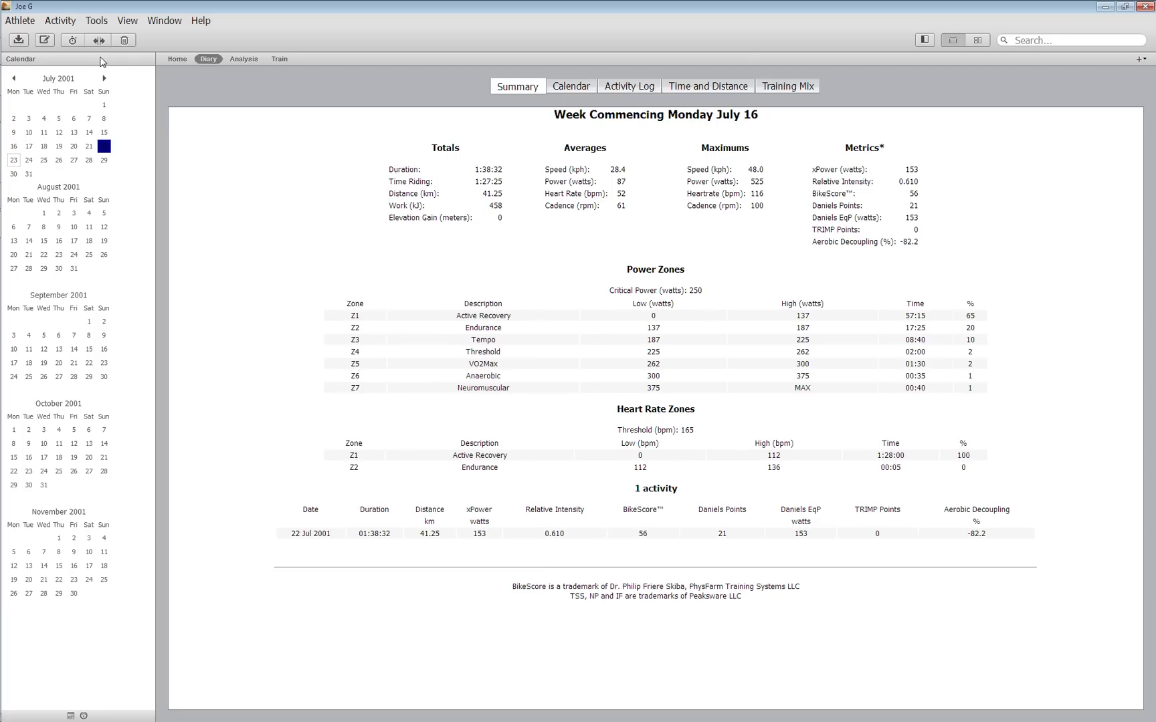
left_click(97, 21)
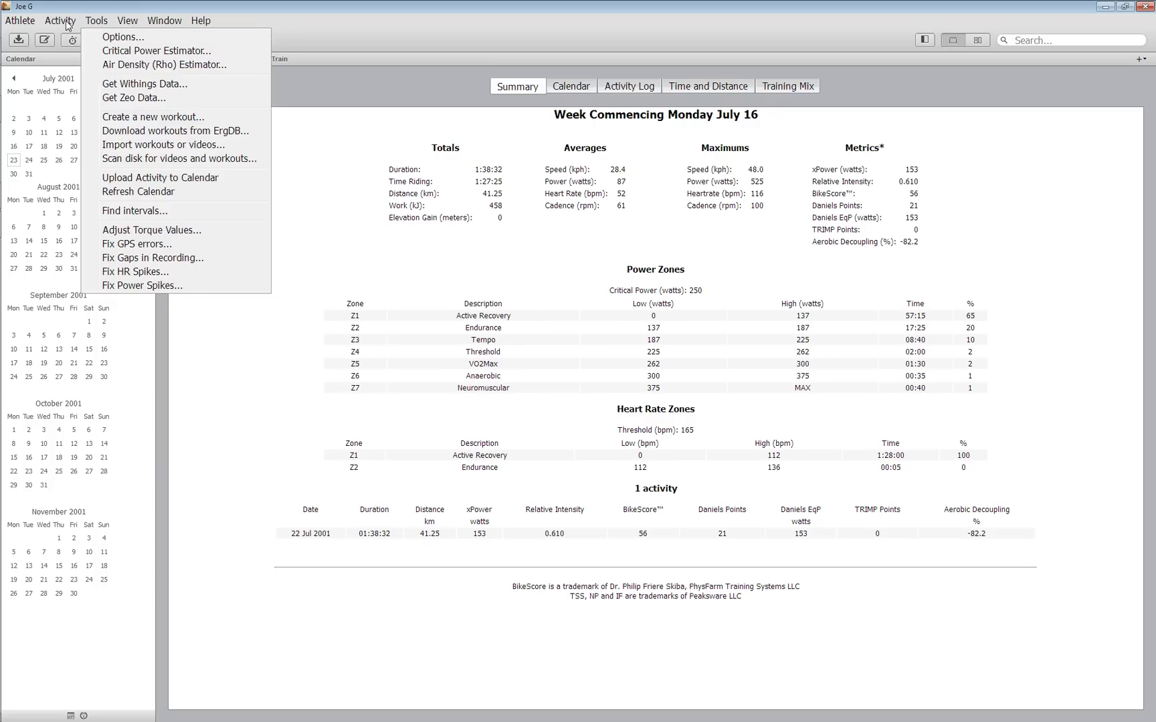
mouse_move(60, 24)
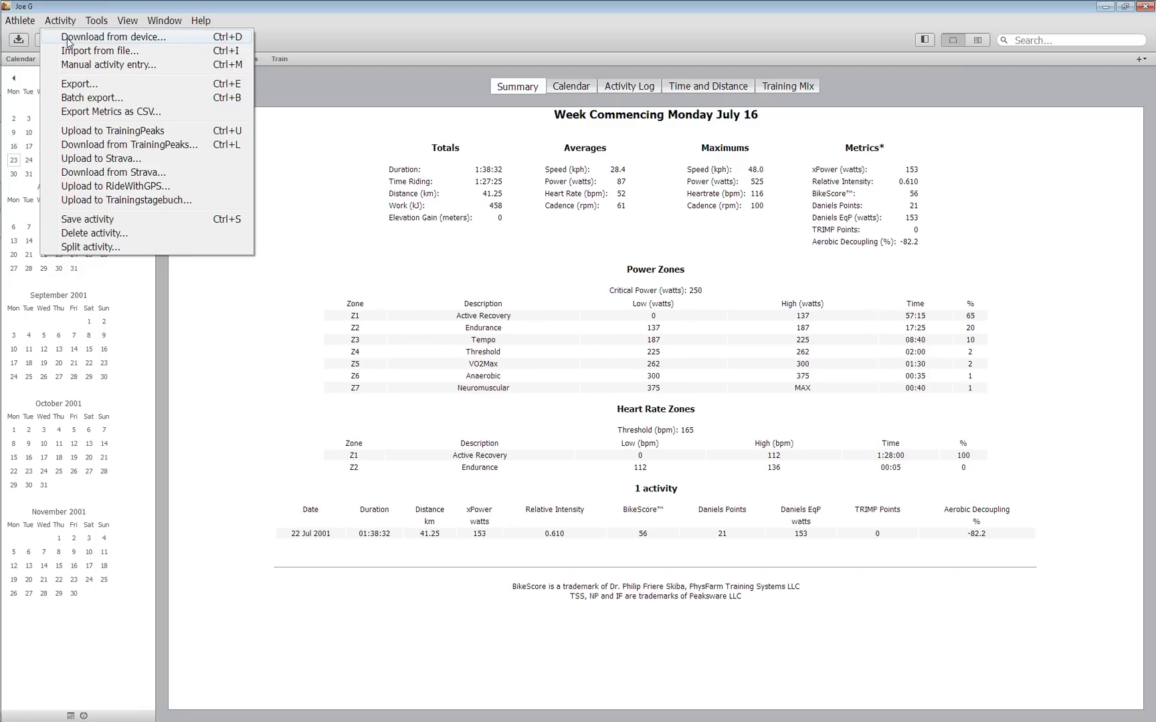
left_click(67, 38)
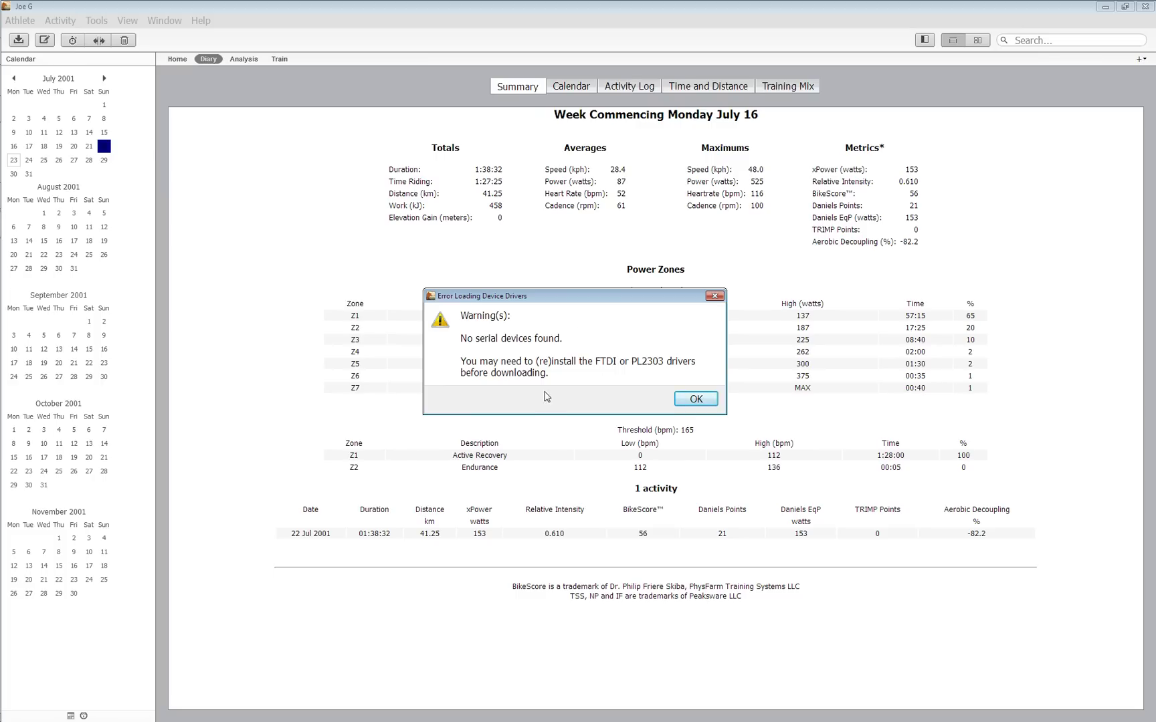
left_click(689, 399)
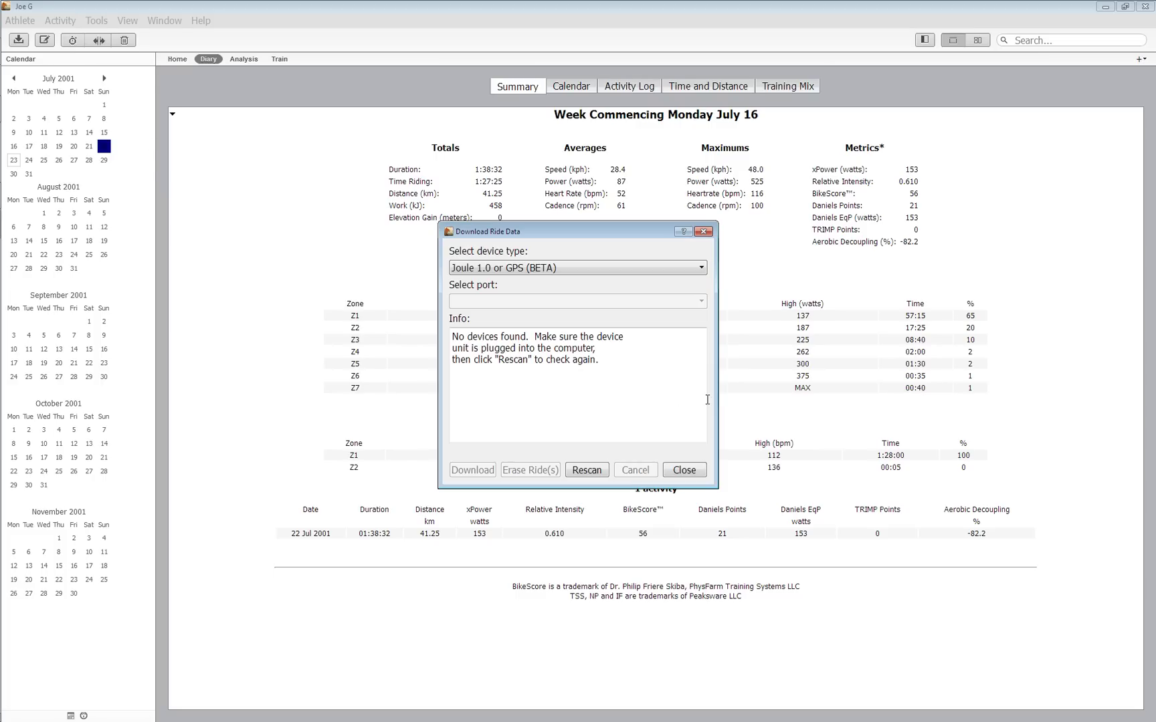
- Check the supported device types, rescan for connected devices, and close the ride download dialog
left_click(597, 271)
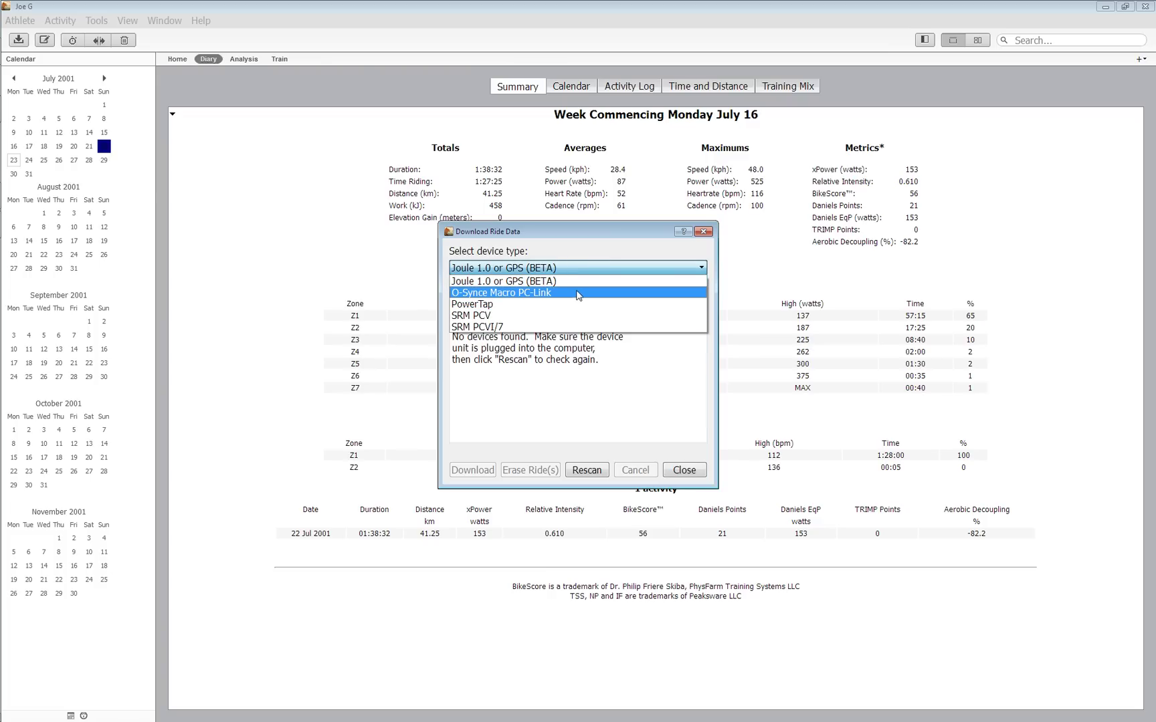
left_click(653, 462)
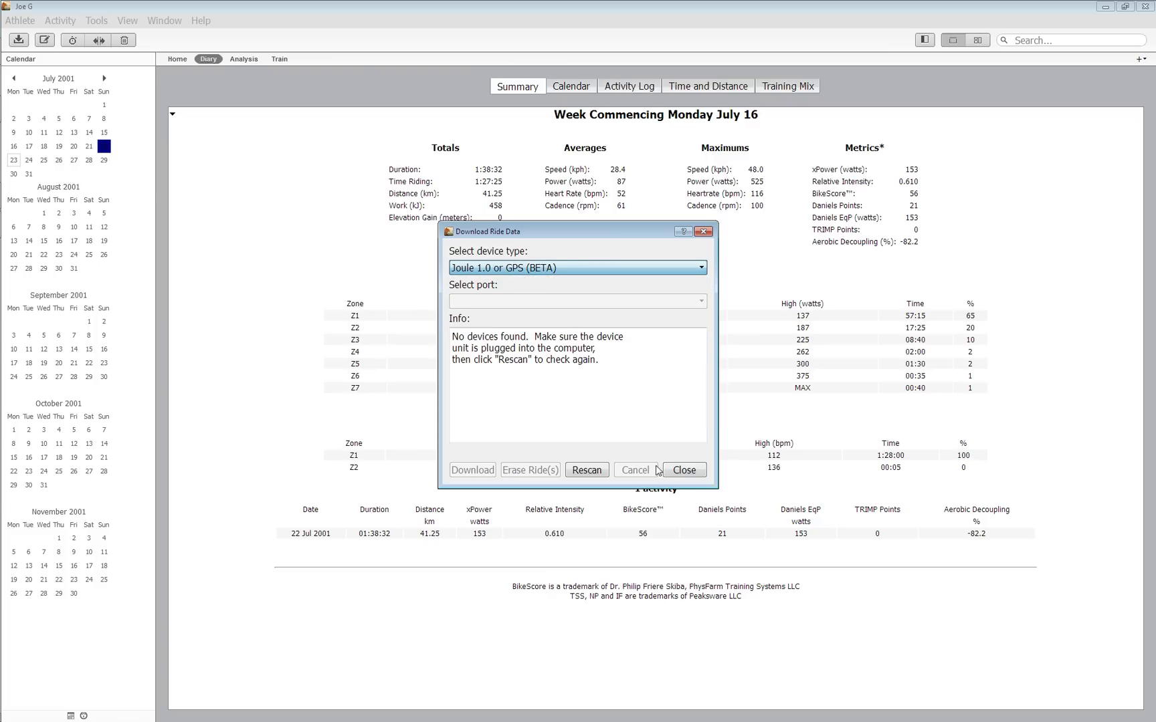
left_click(674, 473)
left_click(602, 473)
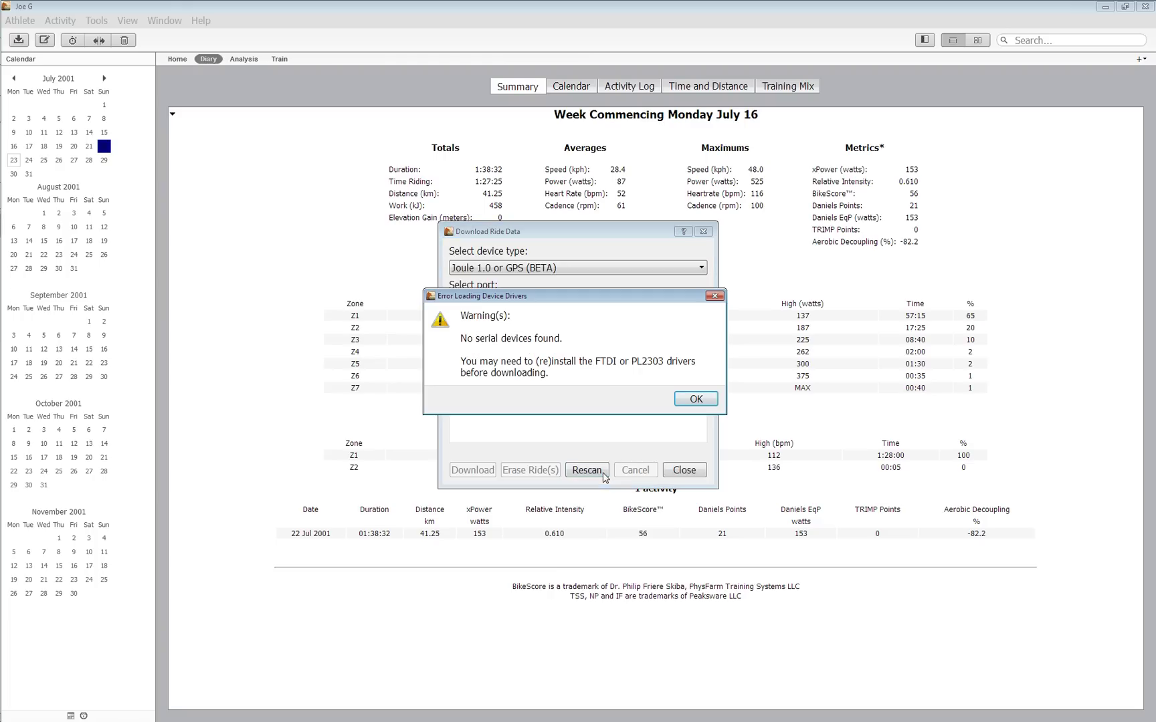
left_click(683, 397)
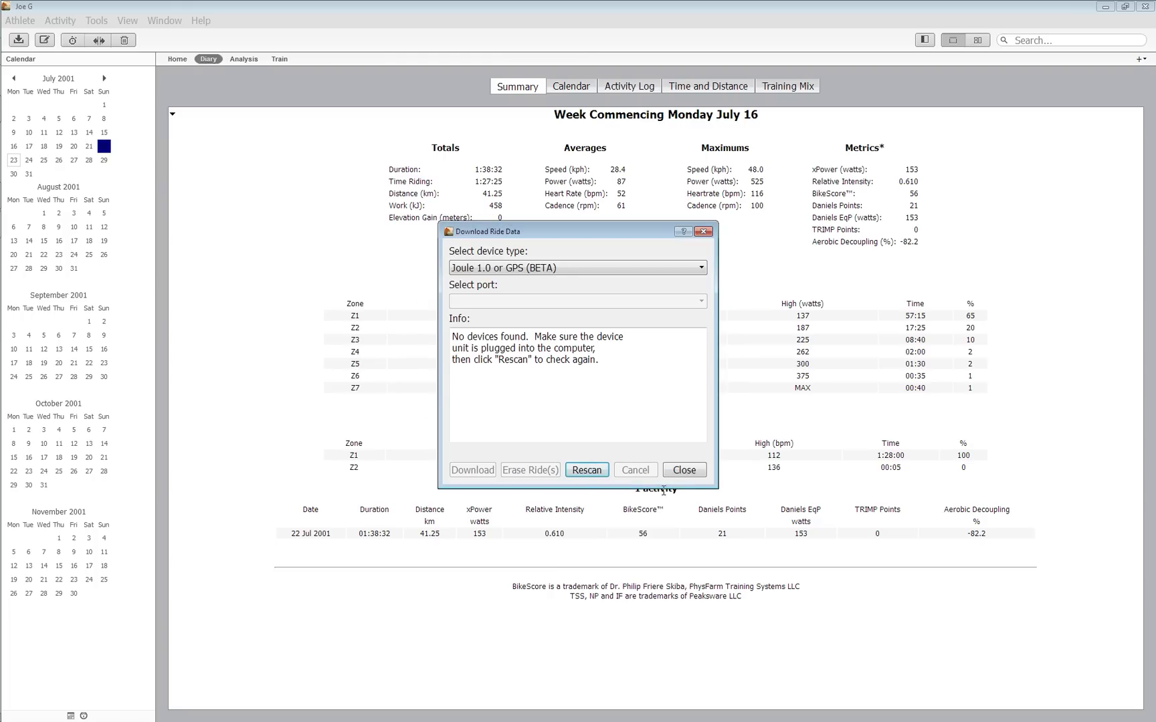
left_click(689, 472)
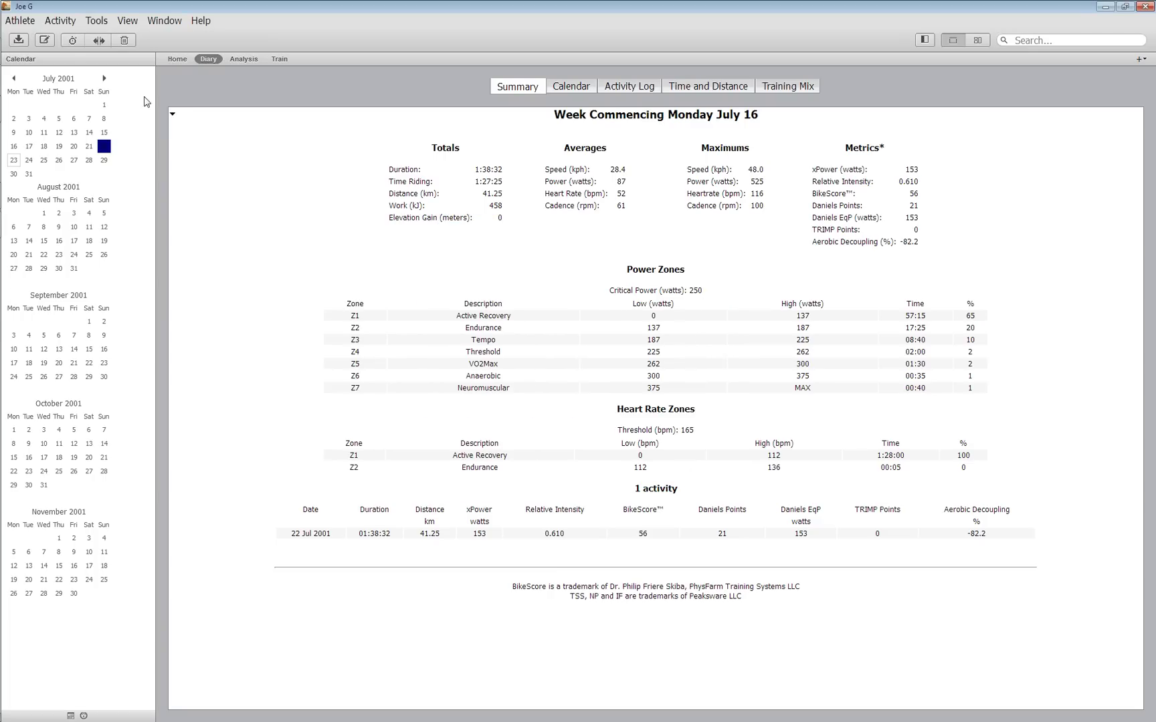
- Look over the manual activity entry form without saving, and review the available view and tool commands
left_click(45, 41)
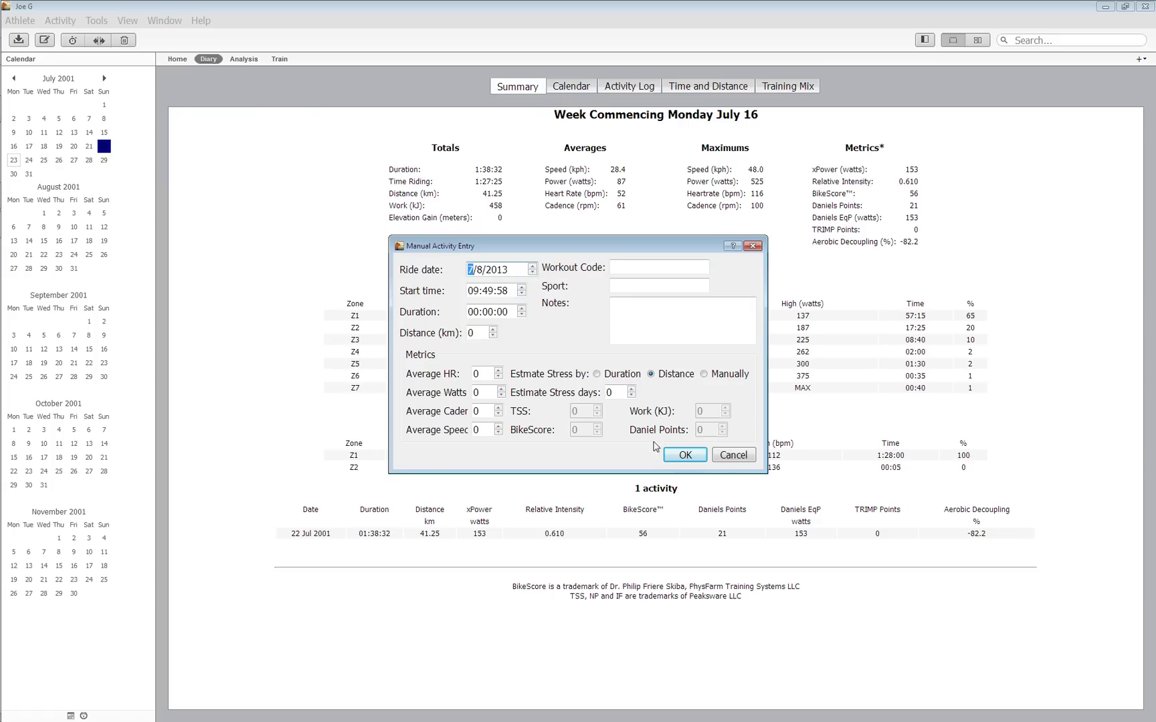
left_click(754, 458)
left_click(141, 24)
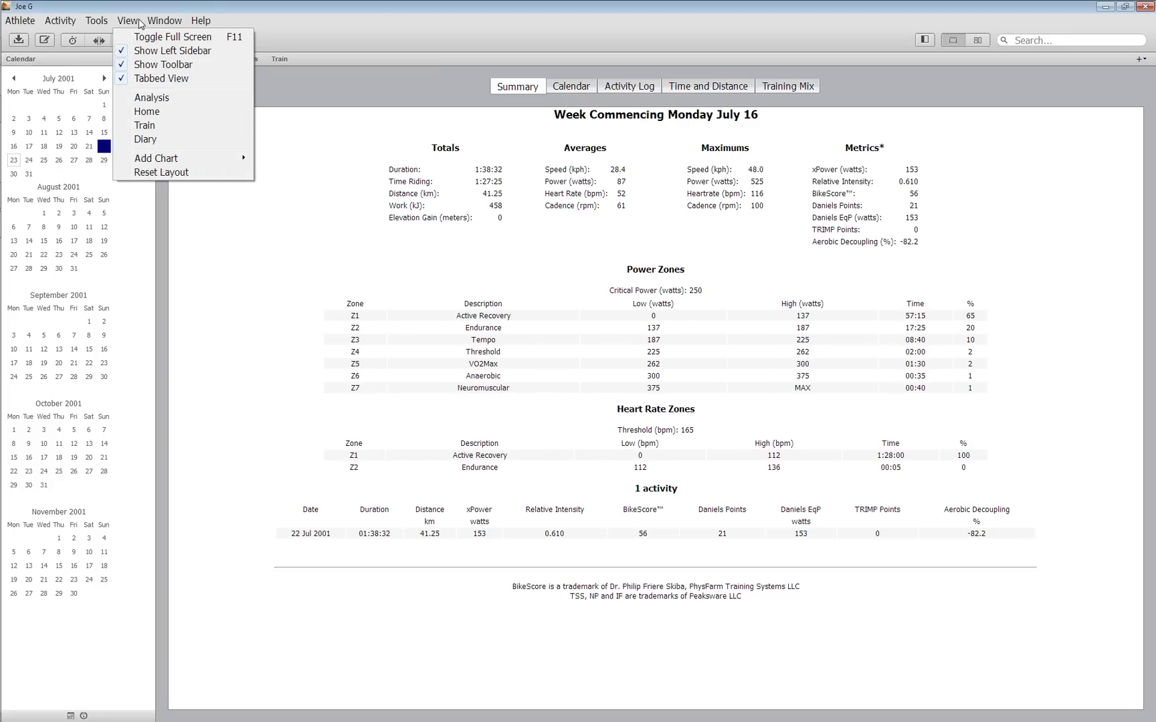
mouse_move(102, 24)
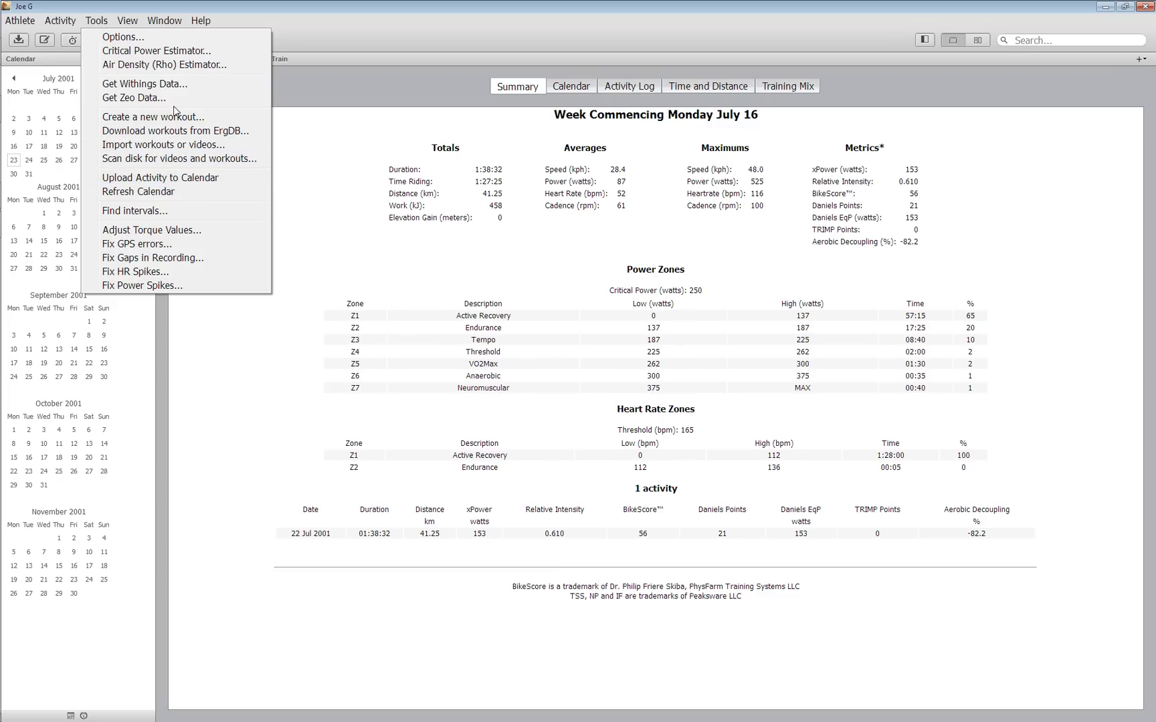
mouse_move(137, 18)
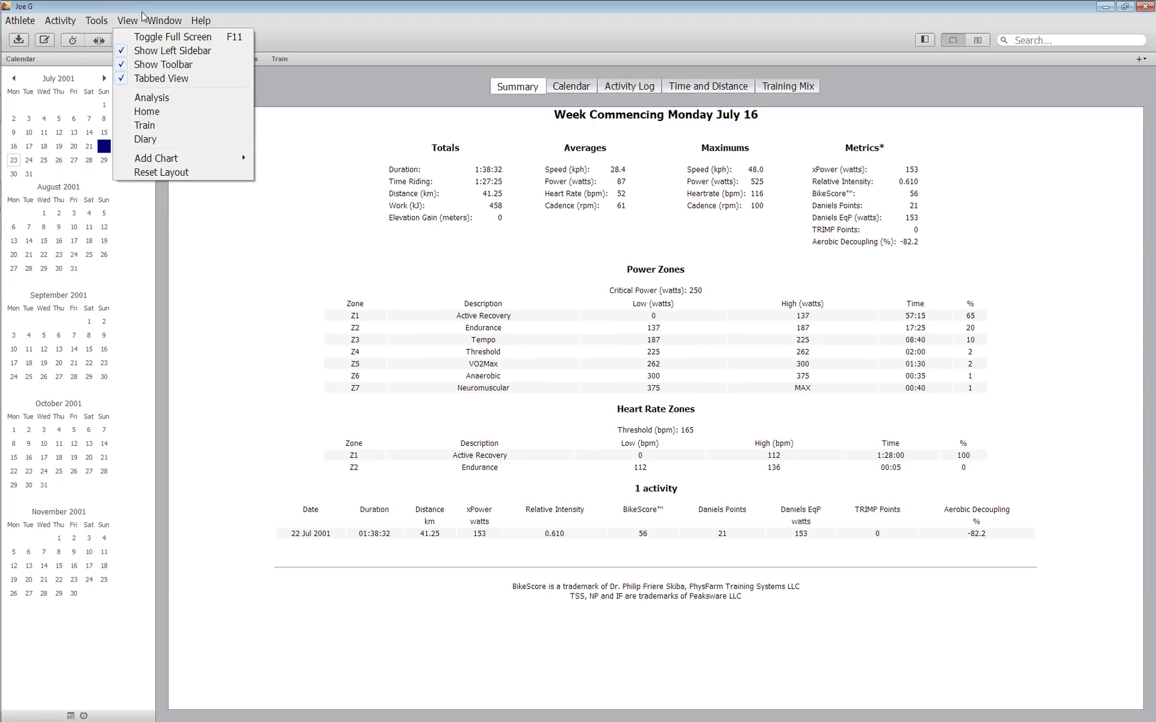
- Try to upload the July 22 ride to Strava with the Power, Cadence and Heartrate channels
mouse_move(59, 23)
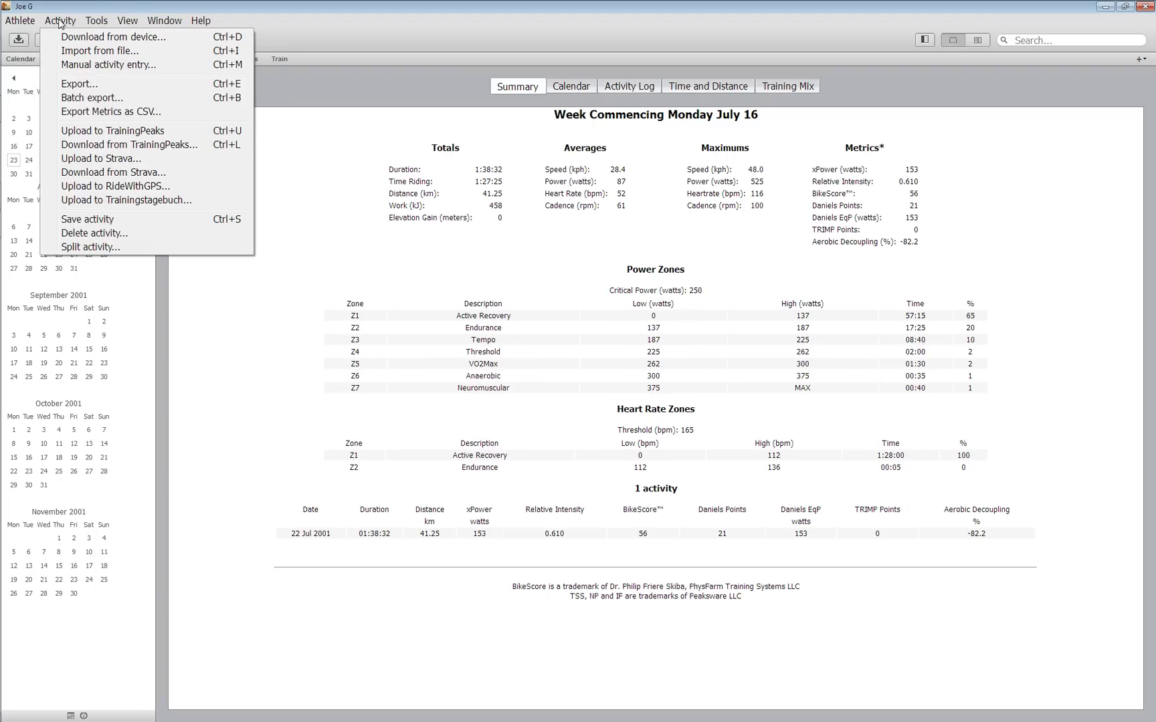
left_click(79, 161)
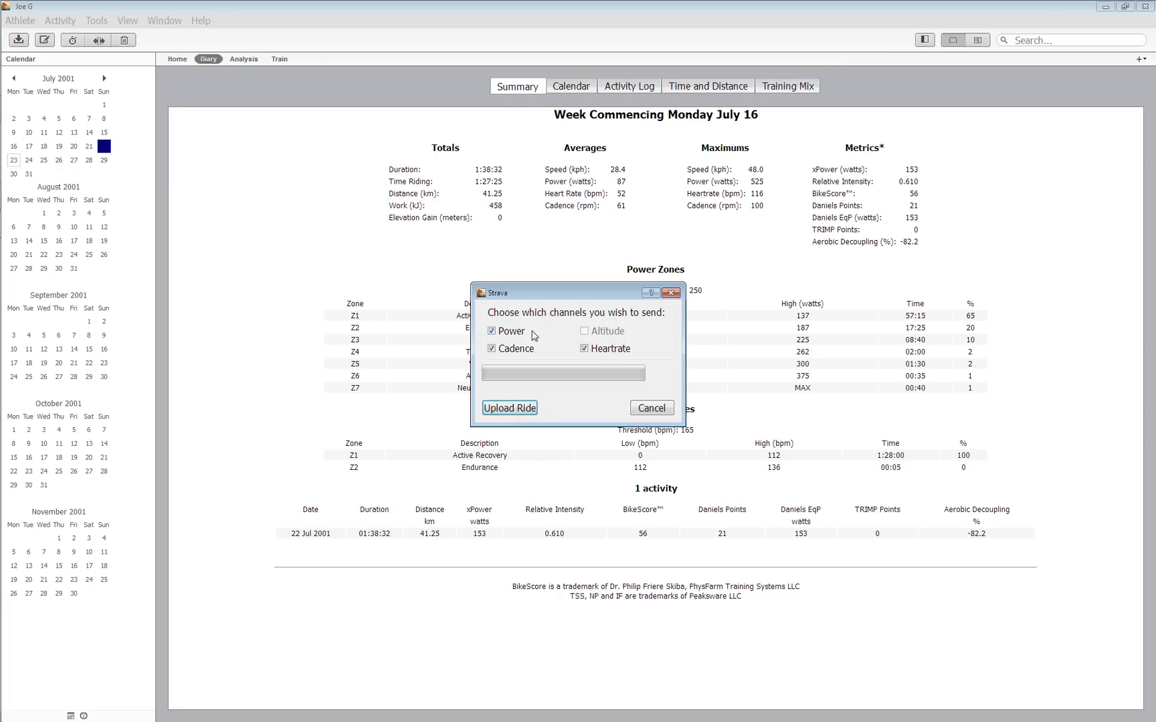
left_click(528, 413)
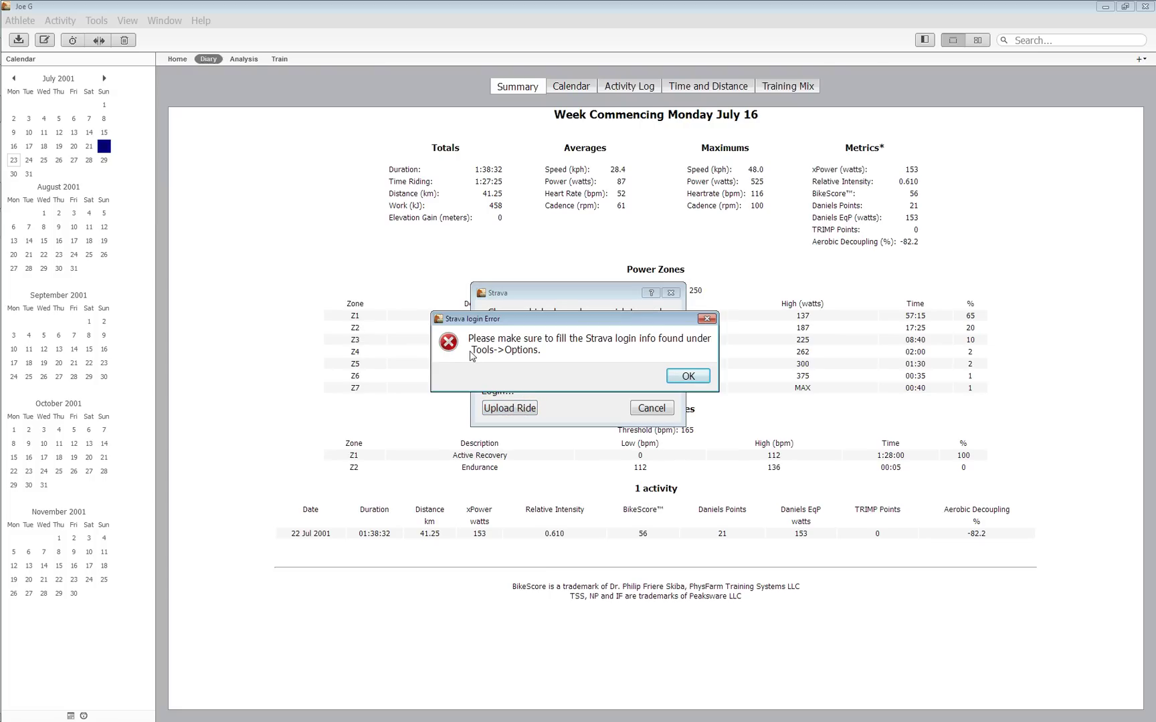
left_click(669, 375)
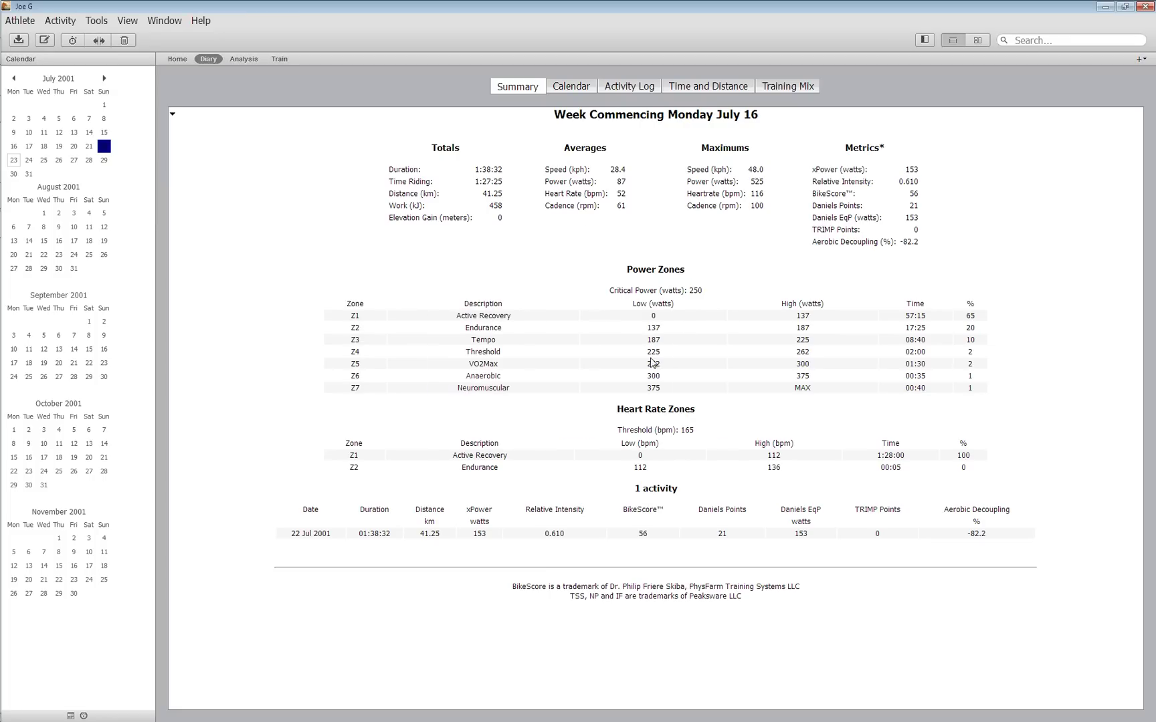
- Find the Strava login fields among the online account passwords in the options, and close the options
left_click(101, 20)
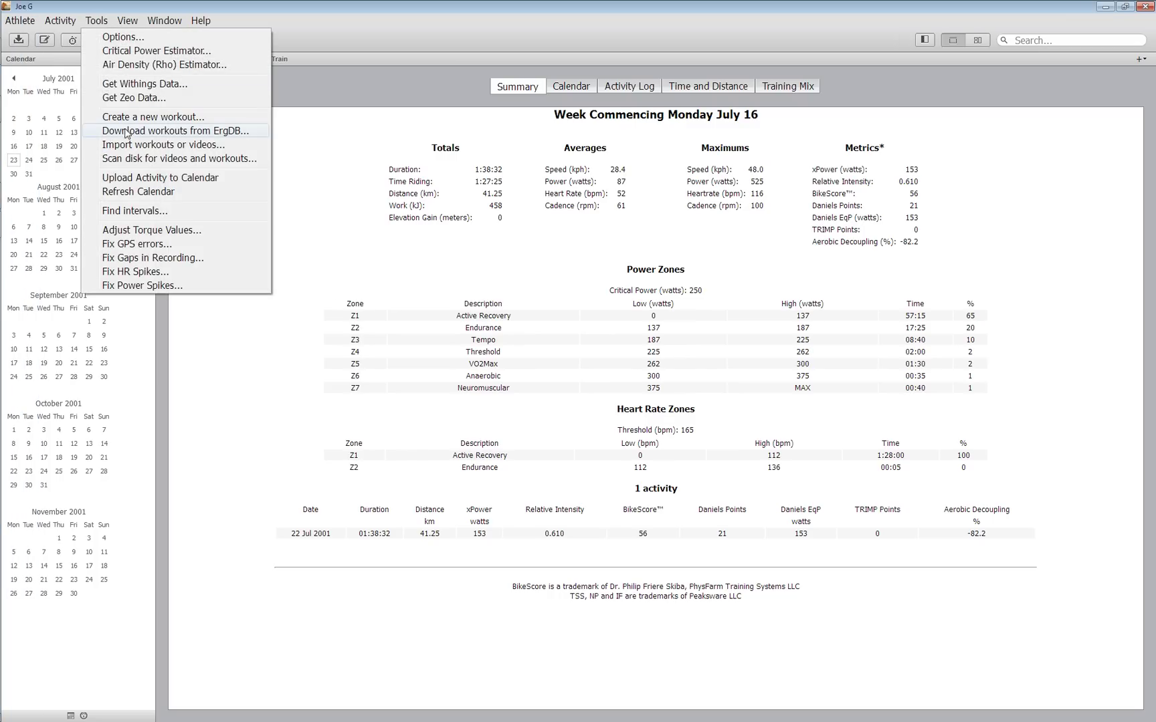
left_click(123, 38)
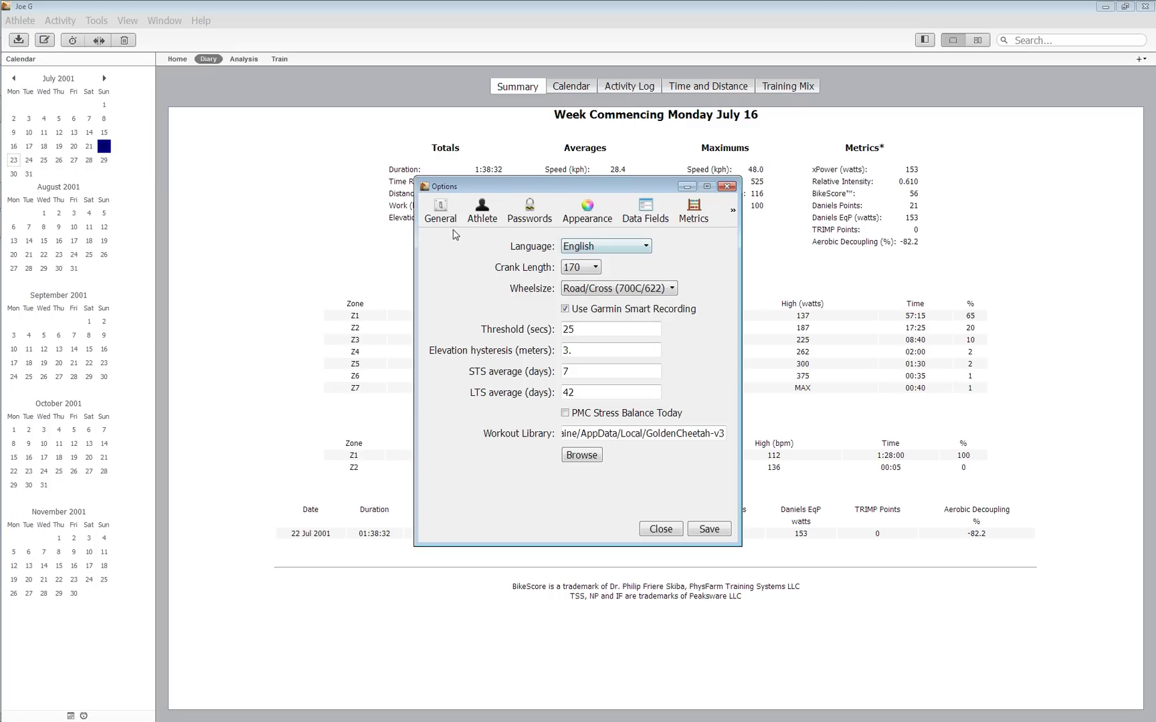
left_click(530, 212)
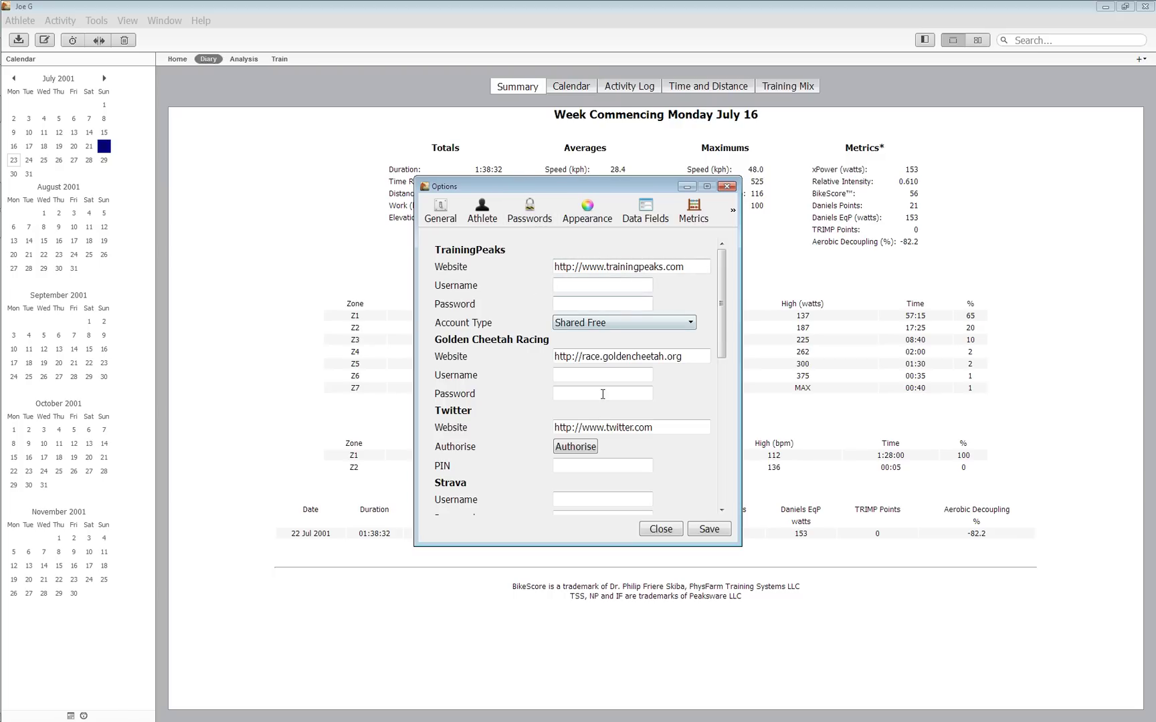
scroll(592, 398, "down", 3)
scroll(567, 426, "down", 3)
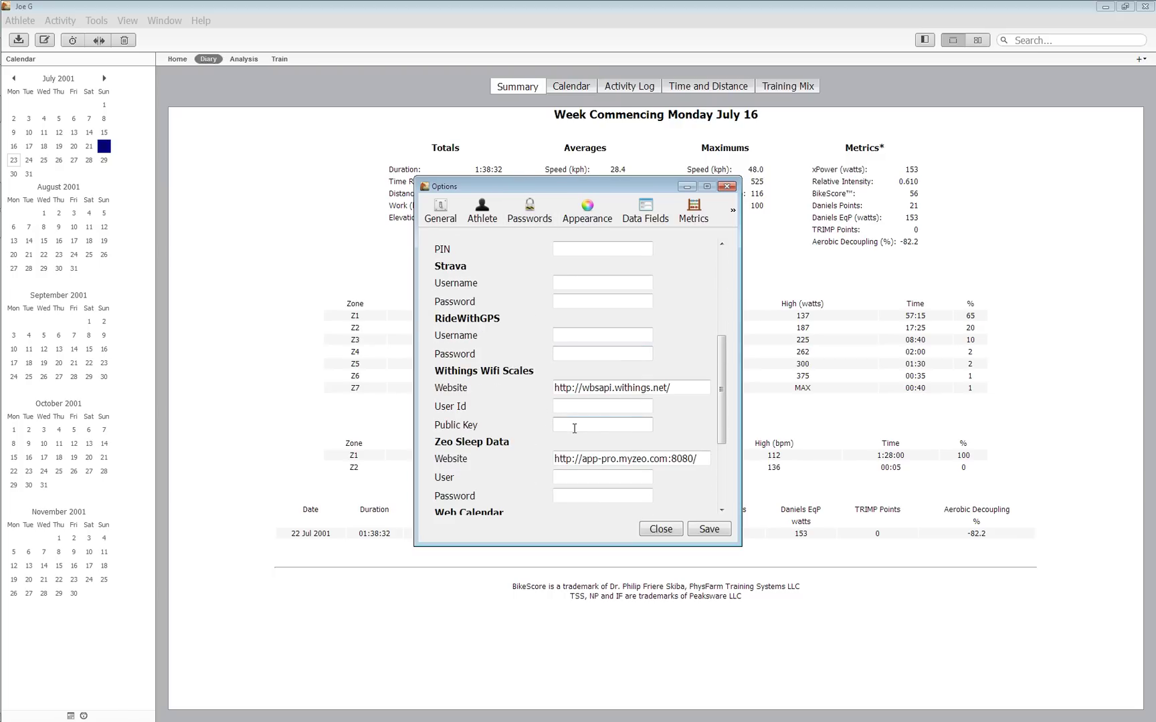
left_click(659, 530)
- Review the athlete profile, online account passwords, and appearance fonts and colors in the options
left_click(96, 20)
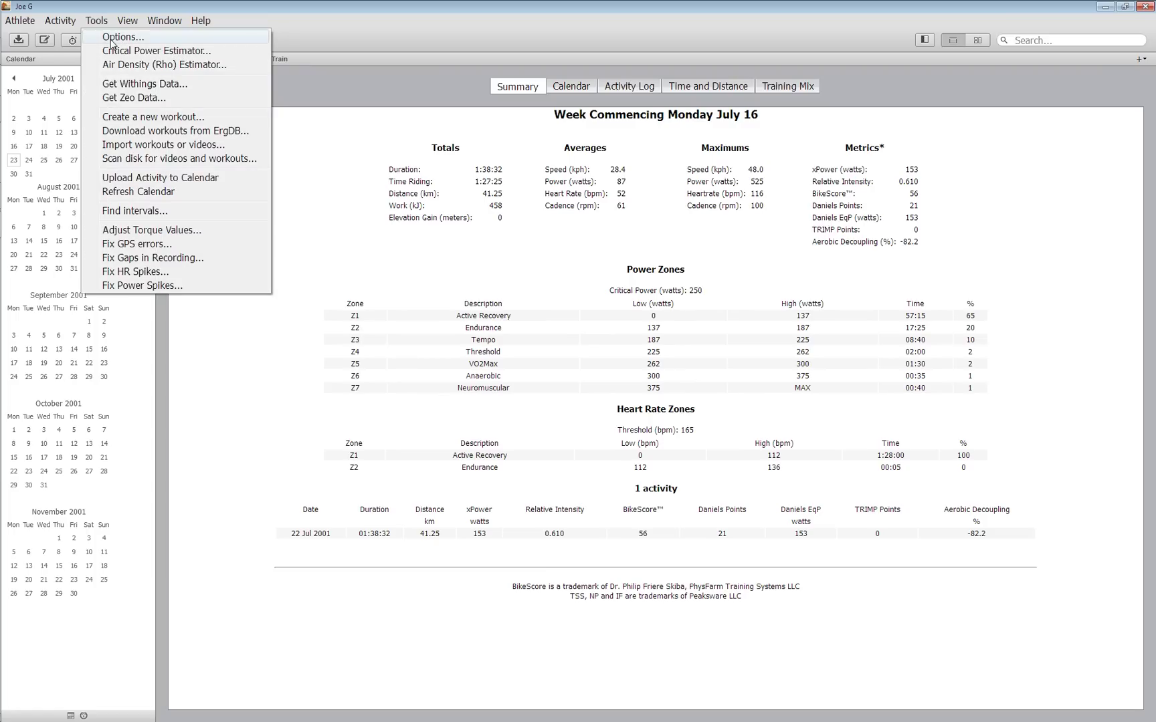
left_click(111, 38)
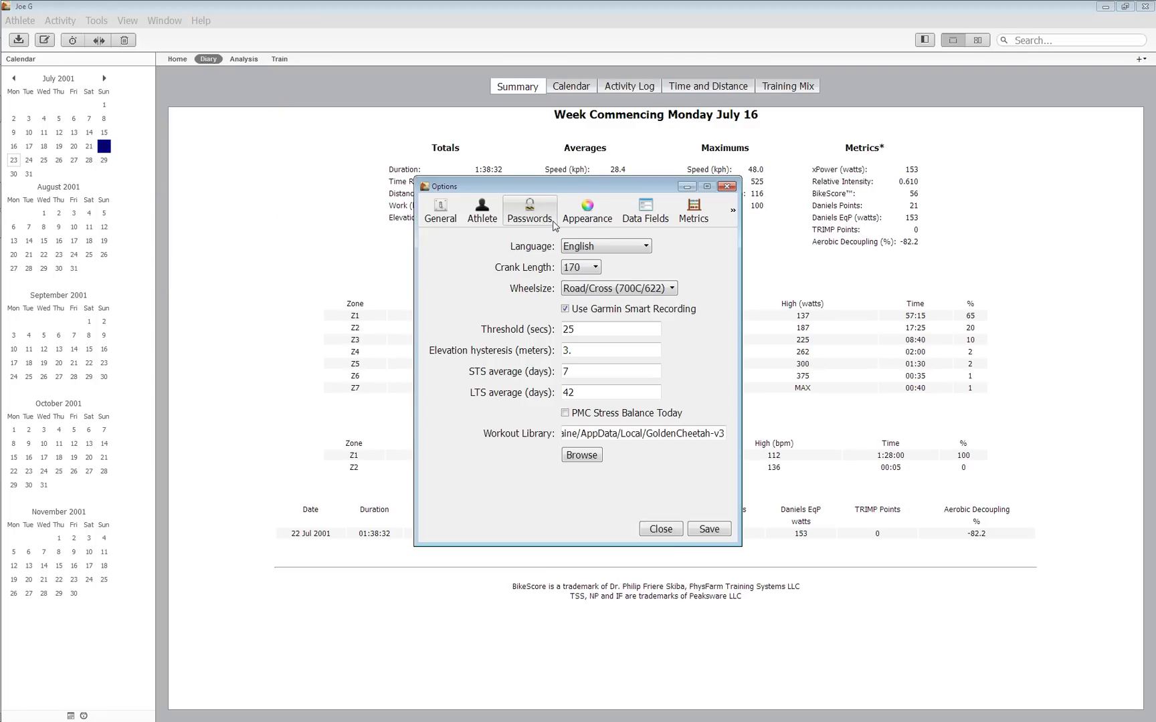
left_click(490, 218)
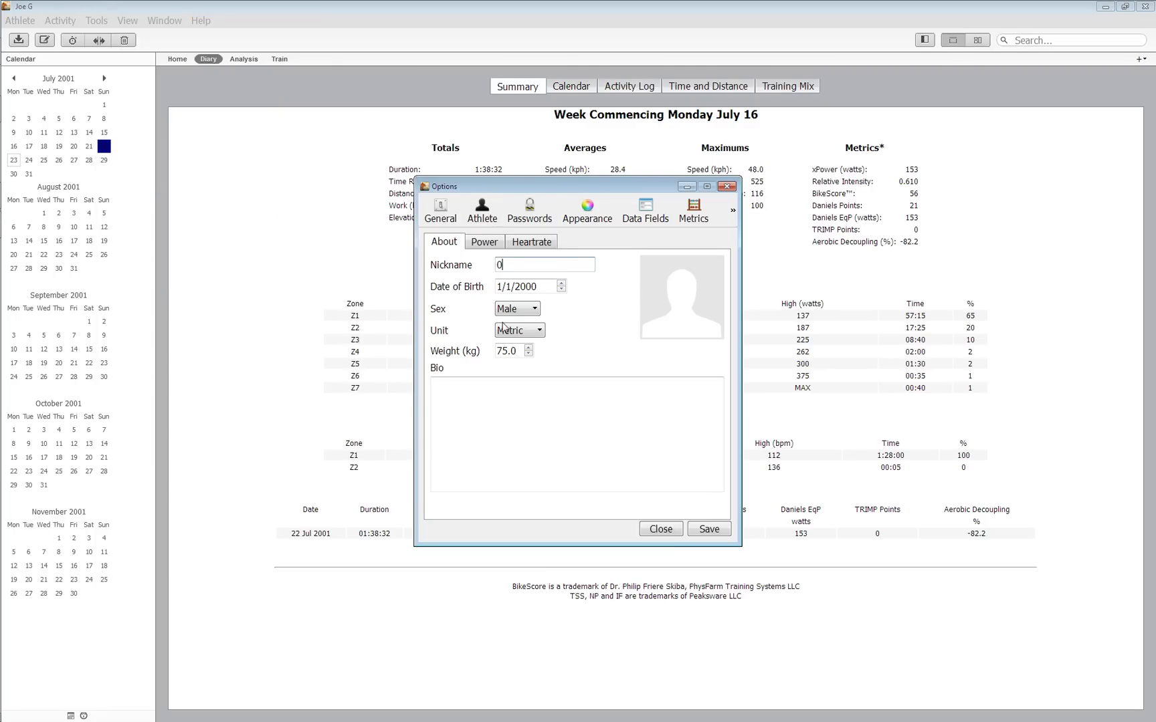
left_click(534, 217)
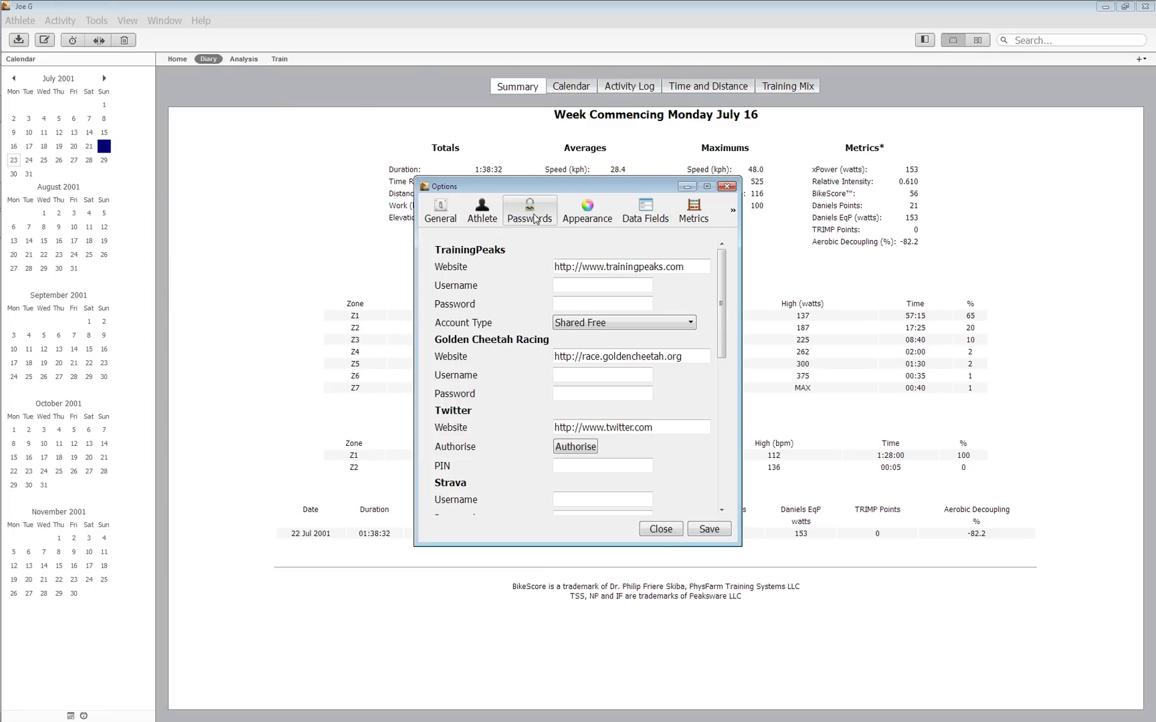
left_click(587, 209)
scroll(655, 415, "down", 15)
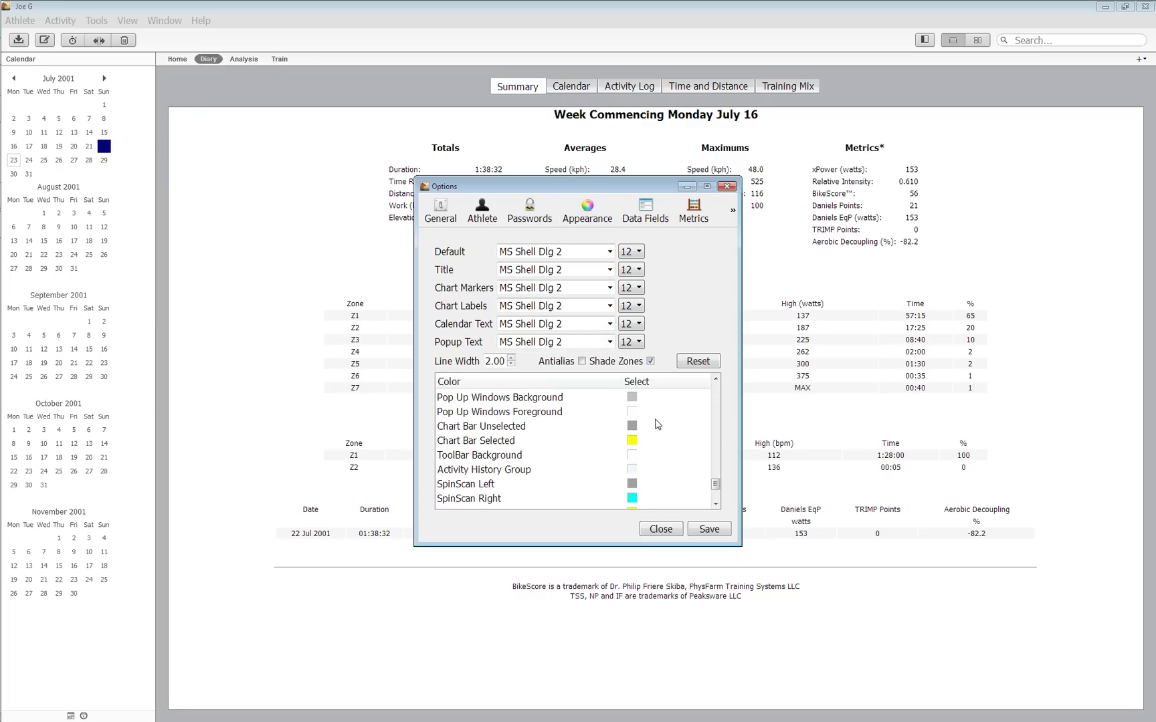
scroll(659, 424, "up", 15)
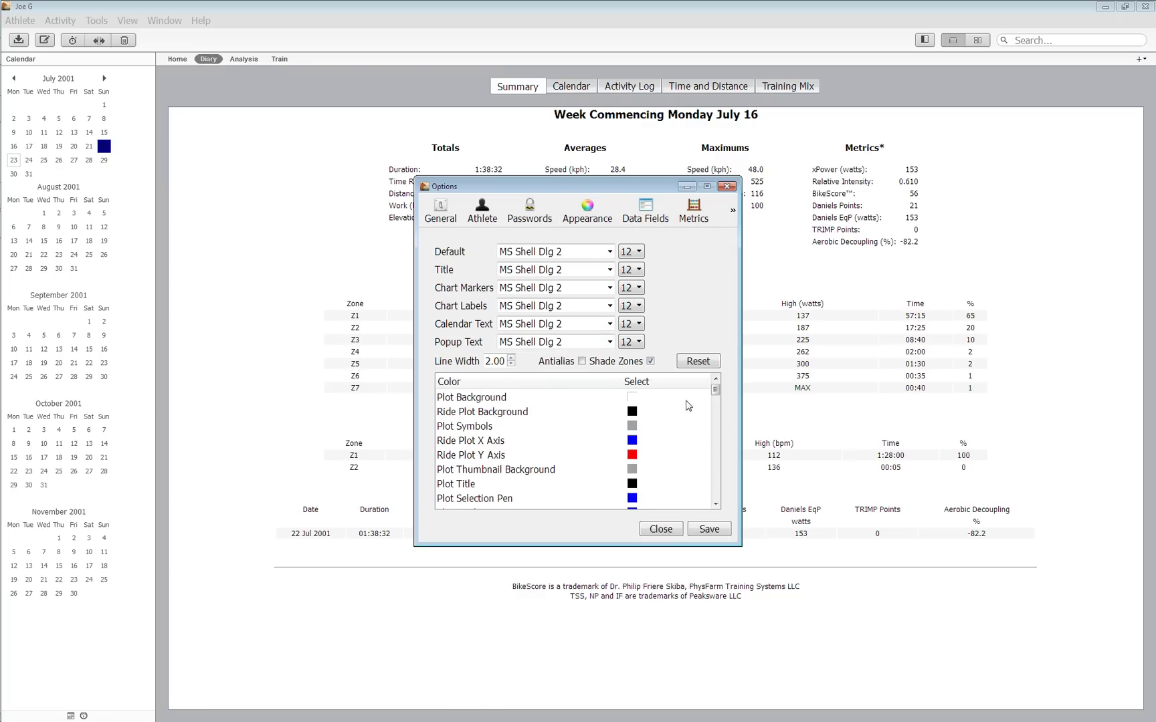
- Review the data fields, summary metrics and train devices settings in the options
left_click(649, 210)
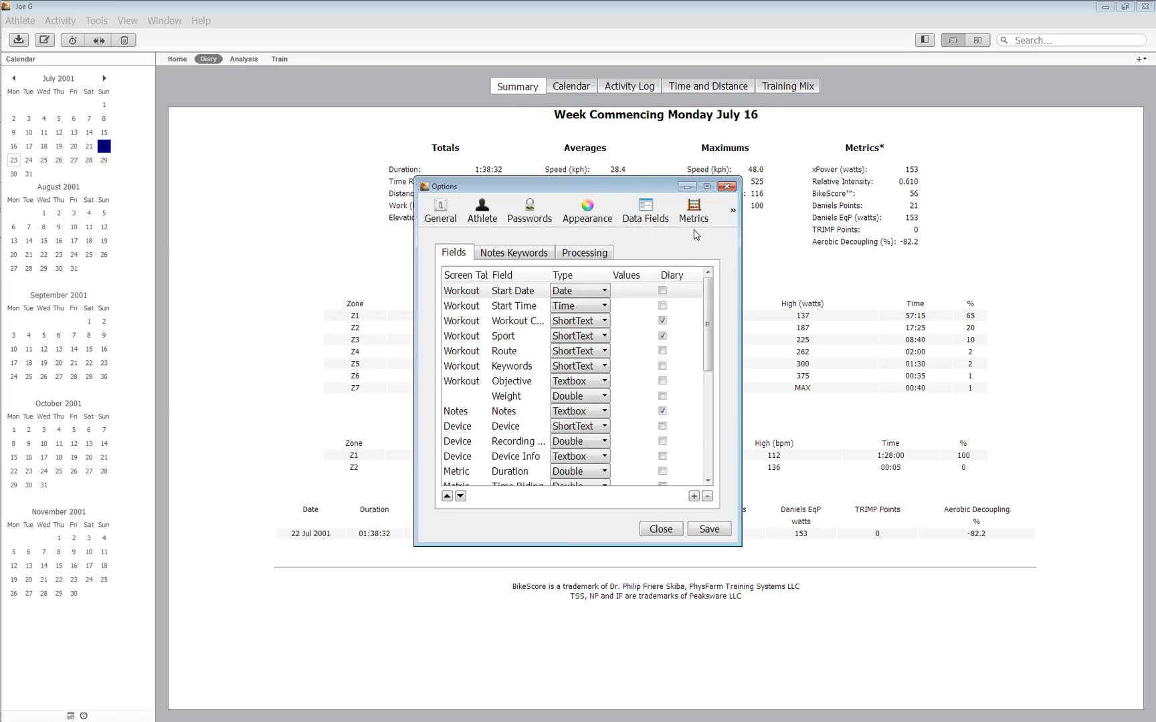
left_click(695, 211)
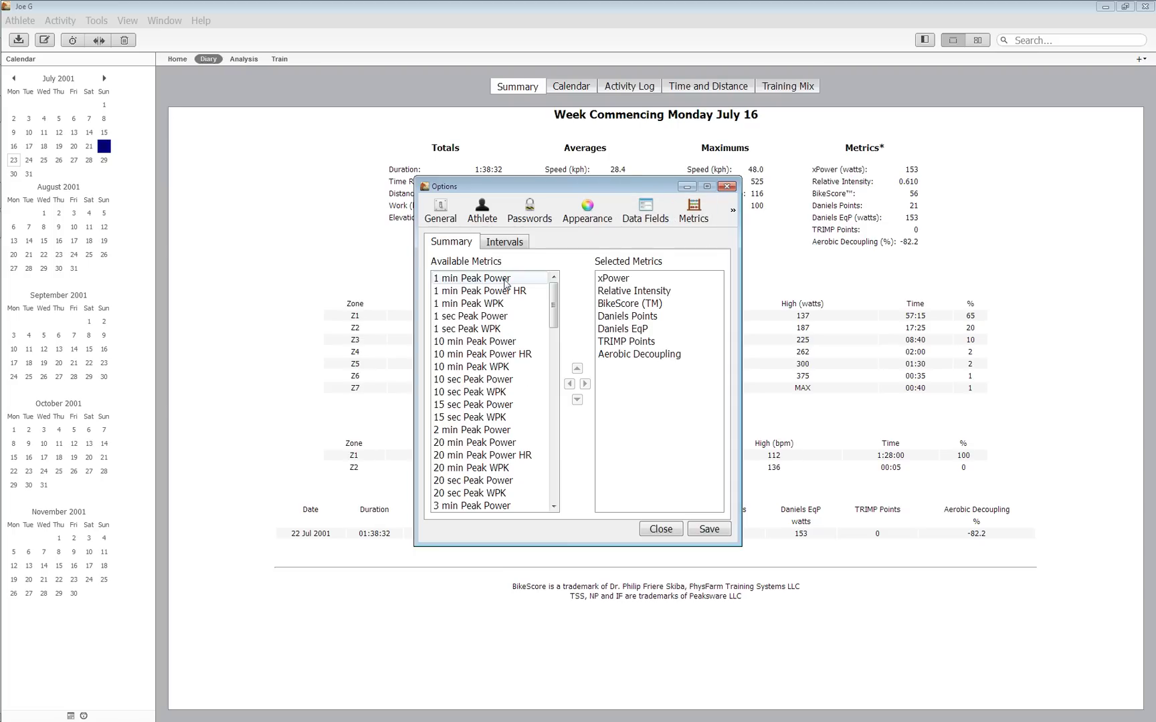
left_click(733, 210)
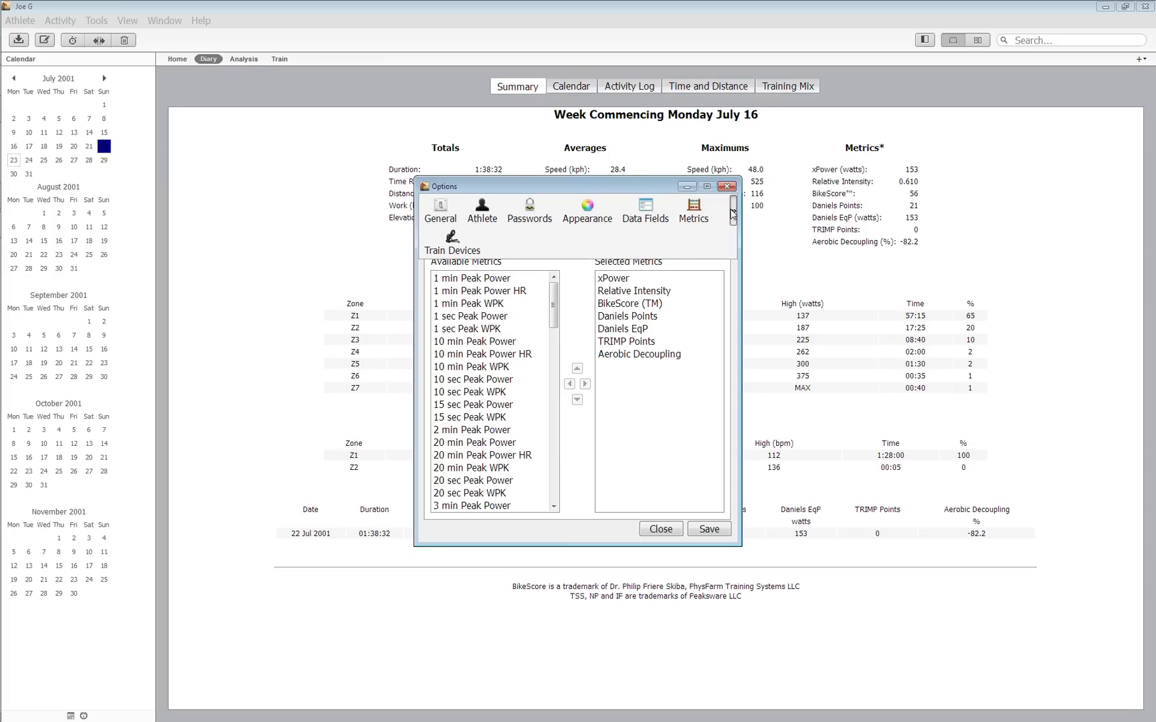
left_click(447, 247)
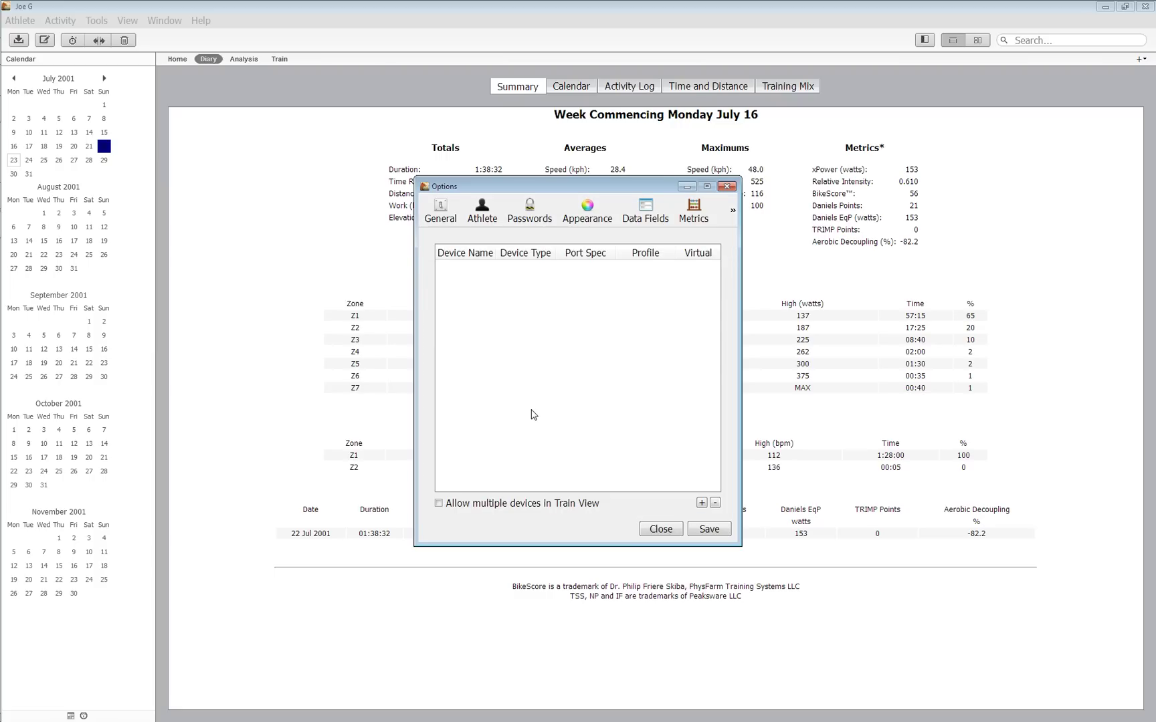
- Check the crank length choices in the general options and save the options
left_click(440, 212)
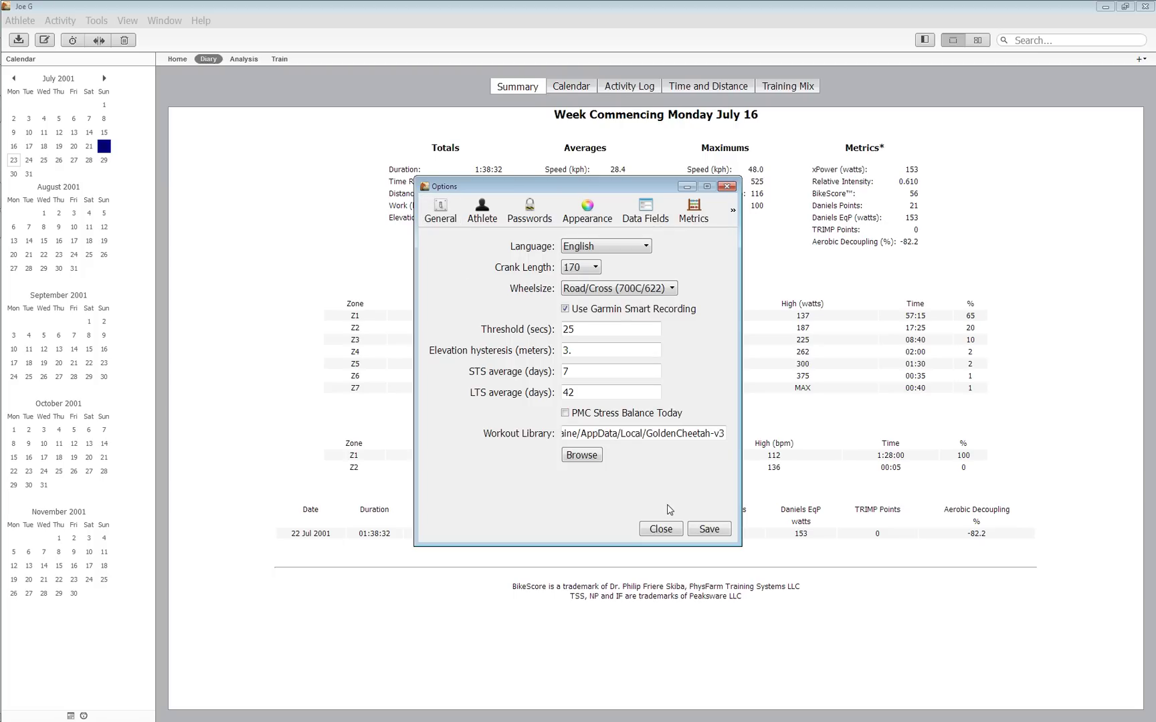
left_click(594, 271)
left_click(594, 269)
left_click(696, 533)
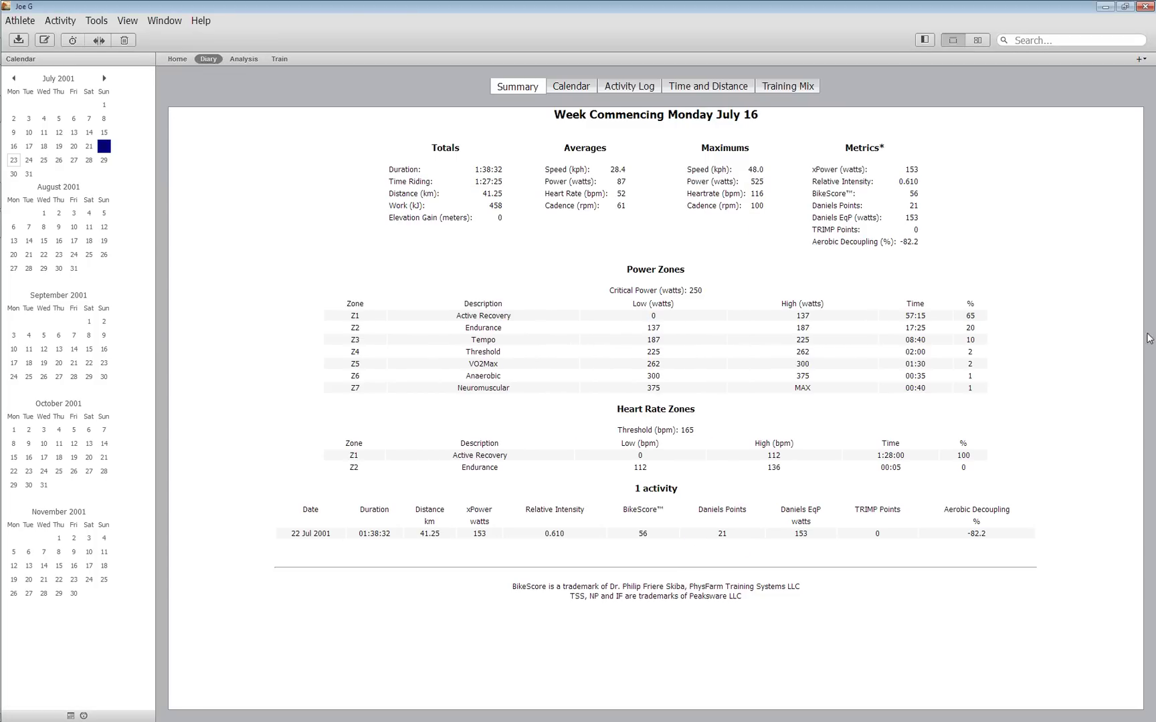
- Show the Diary's monthly calendar for July 2001
left_click(571, 86)
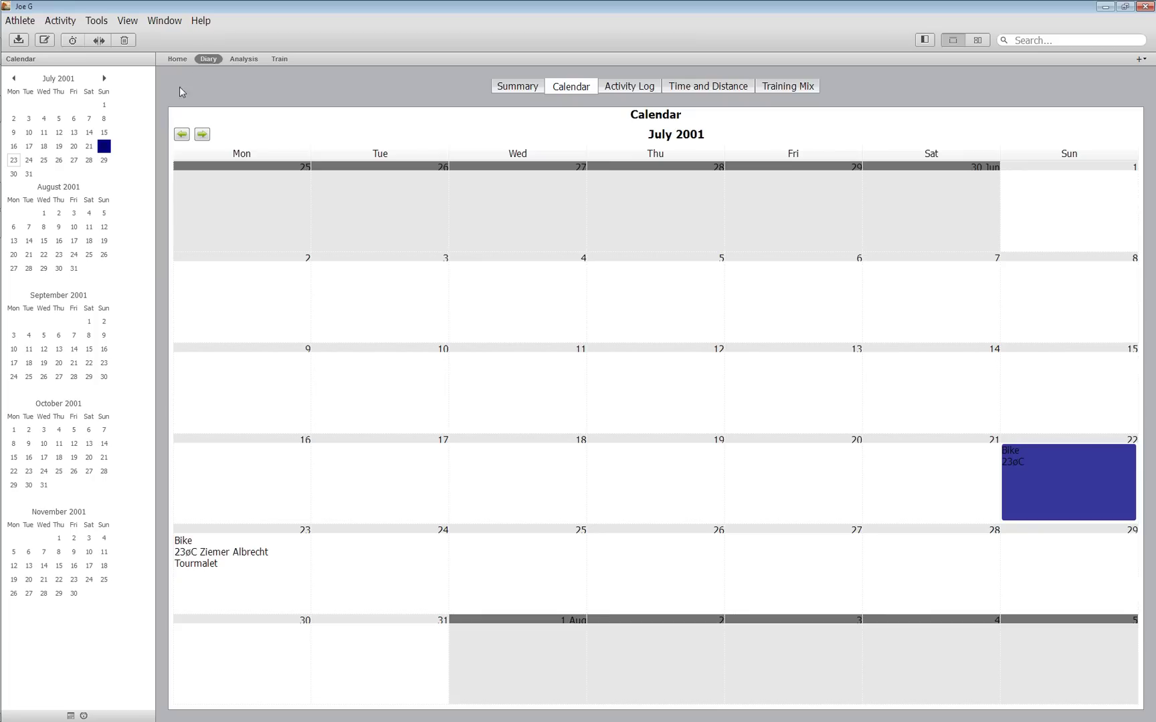
- Review the ride's Analysis charts, including the ride plot, CP curve, heart rate, speed, cadence and power distributions, quadrant analysis and data editor
left_click(235, 59)
scroll(736, 432, "down", 10)
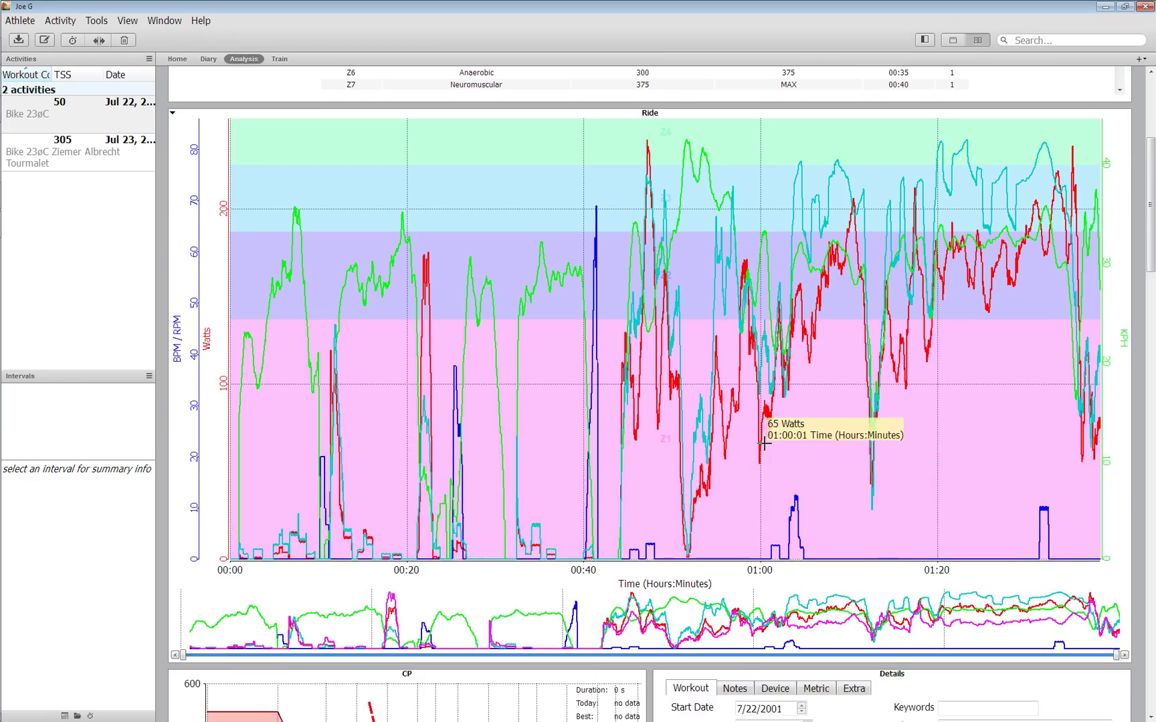
scroll(762, 457, "down", 15)
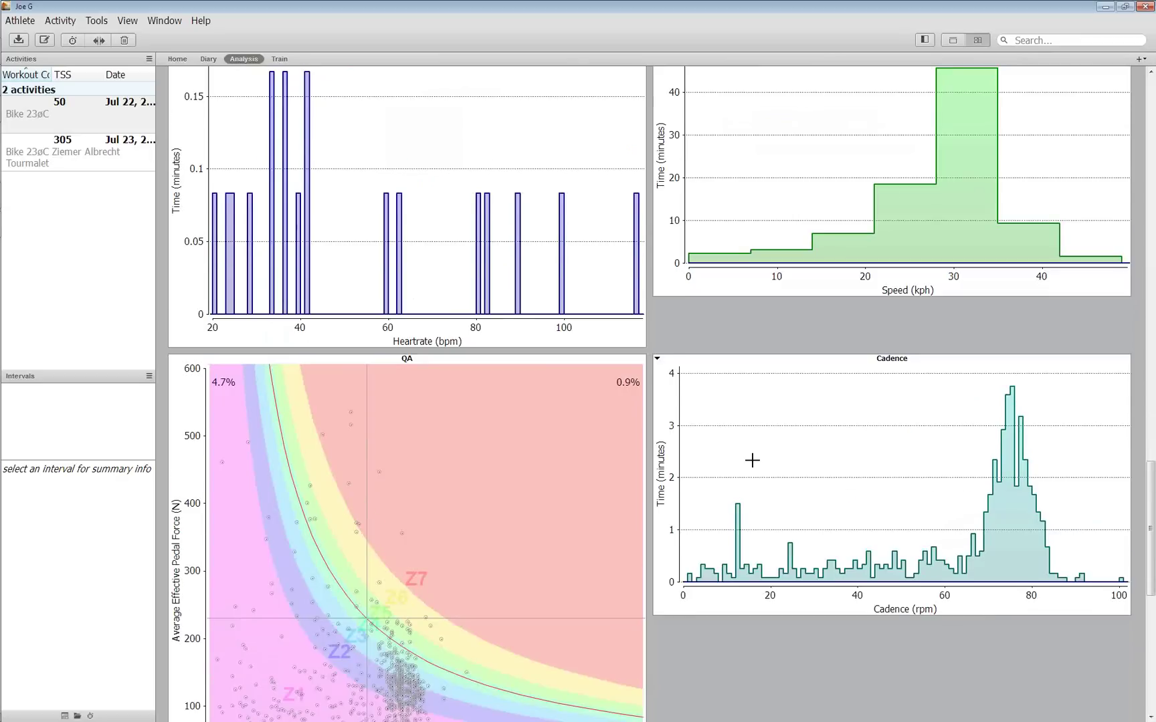
scroll(535, 268, "up", 1)
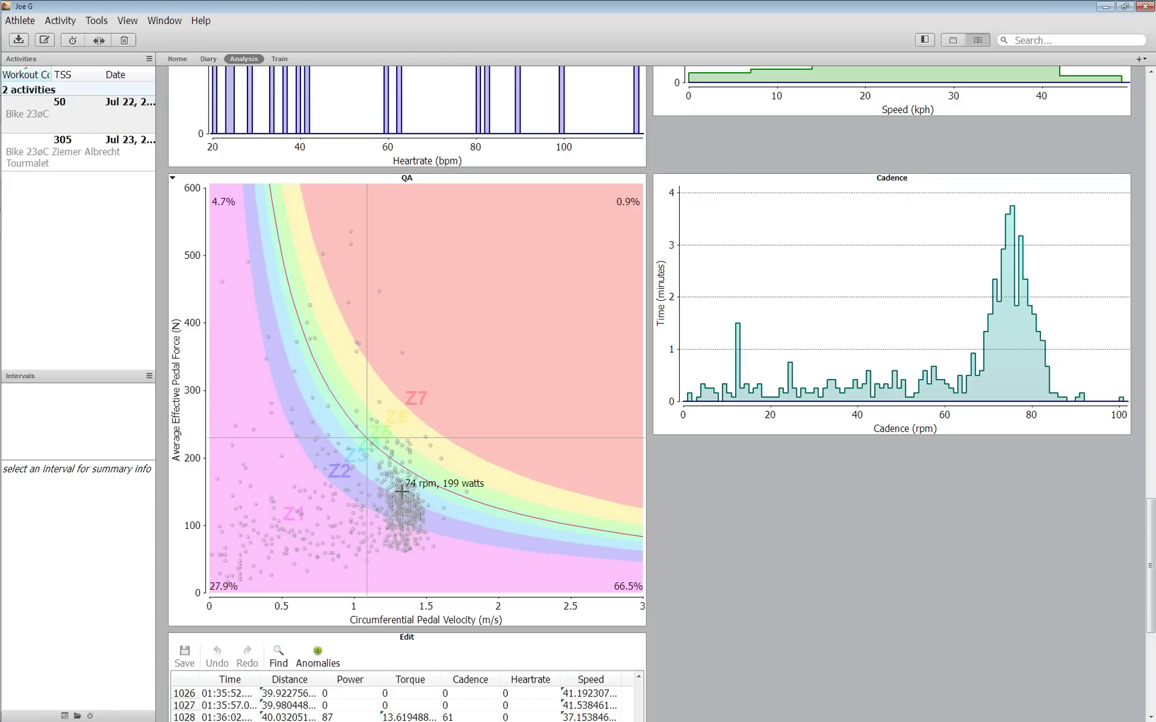
scroll(402, 490, "down", 4)
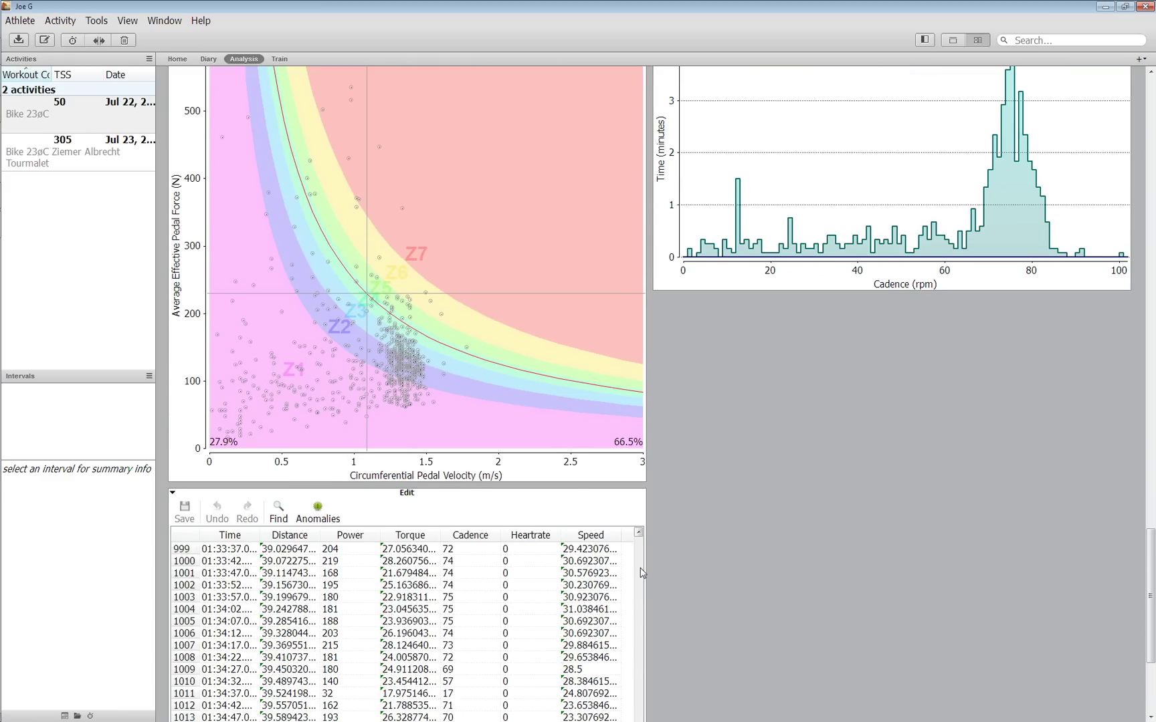
scroll(854, 542, "up", 20)
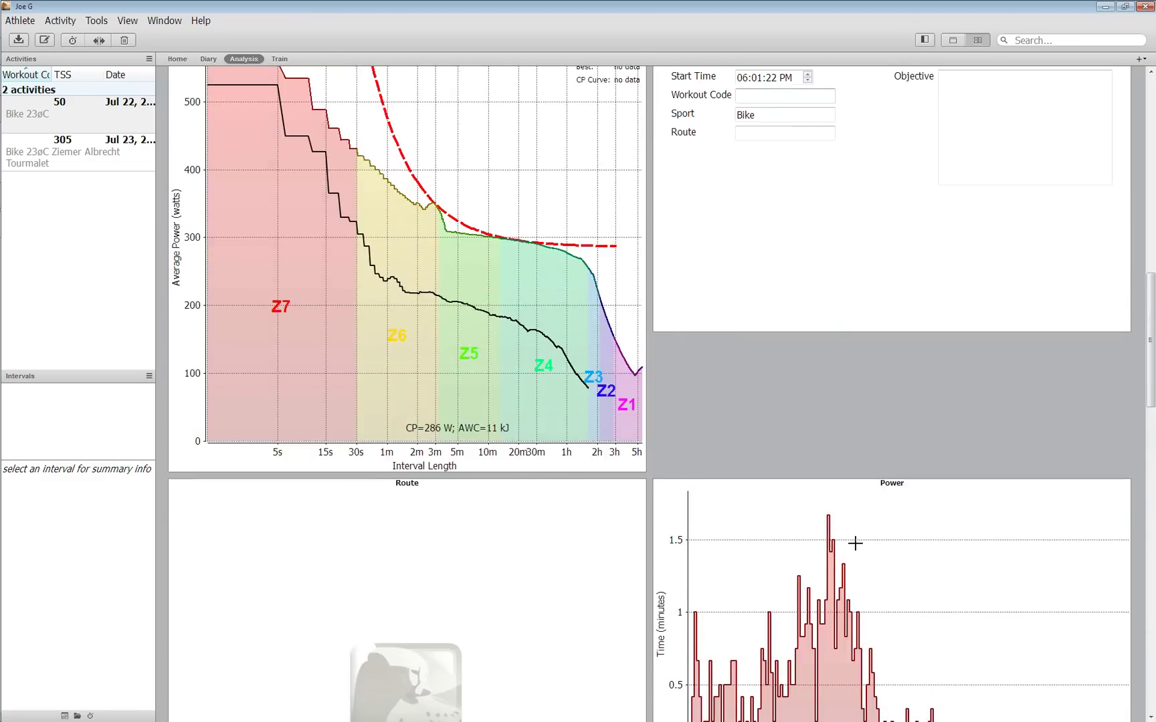
scroll(854, 542, "up", 1)
scroll(1118, 396, "up", 11)
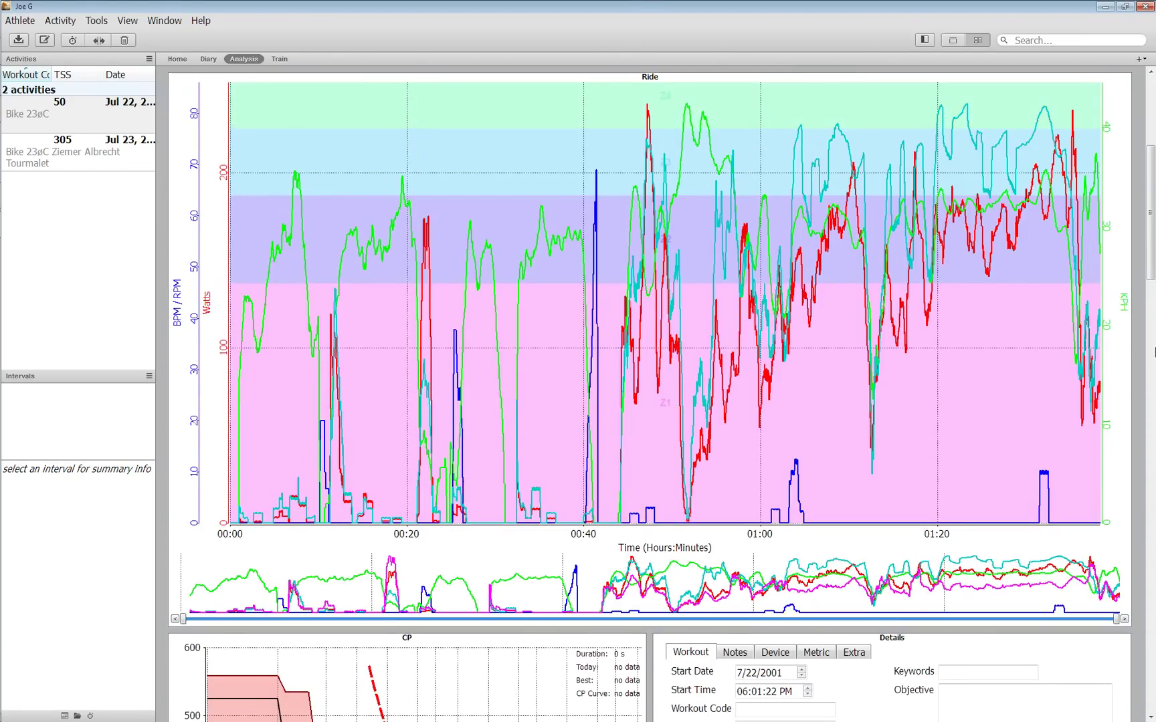